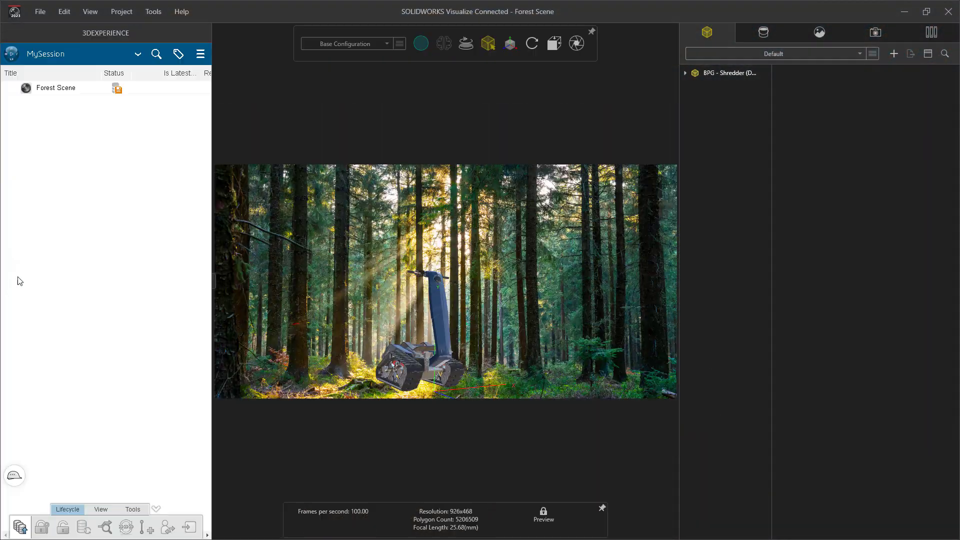
Step: Search 3DEXPERIENCE for "shredder" and bring the BPG - Shredder result into the forest scene
click(154, 55)
text(shredder)
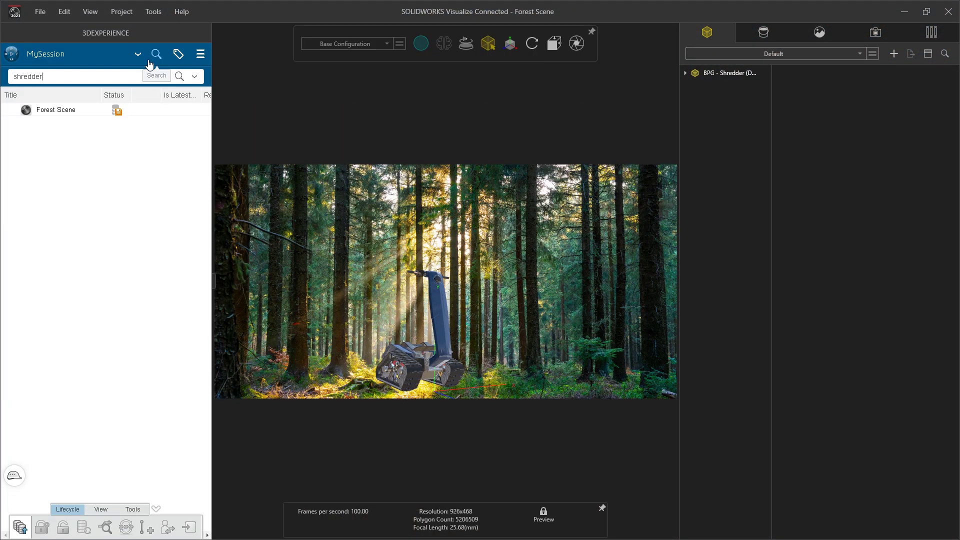
key(Return)
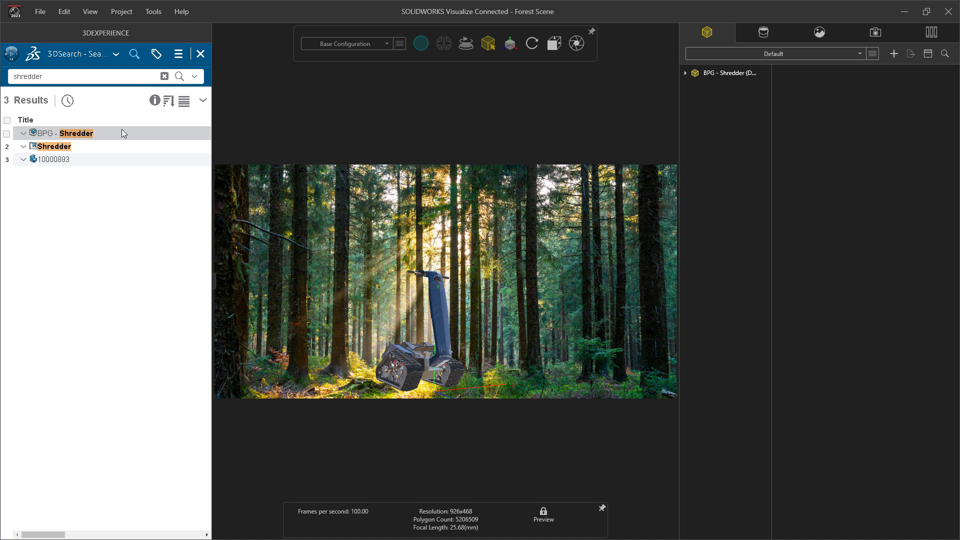
drag(121, 132, 266, 235)
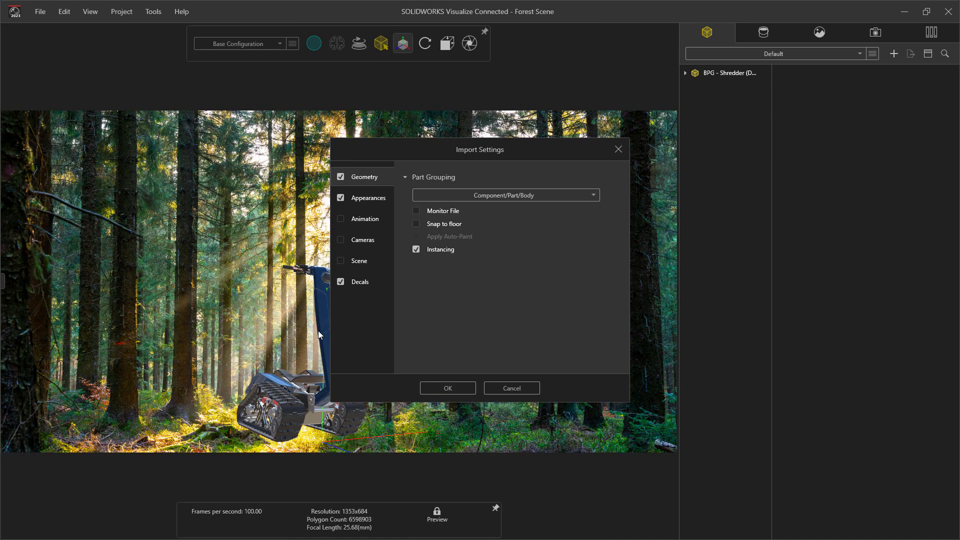
Step: Import the shredder with its part grouping set to Component/Part/Body
click(586, 199)
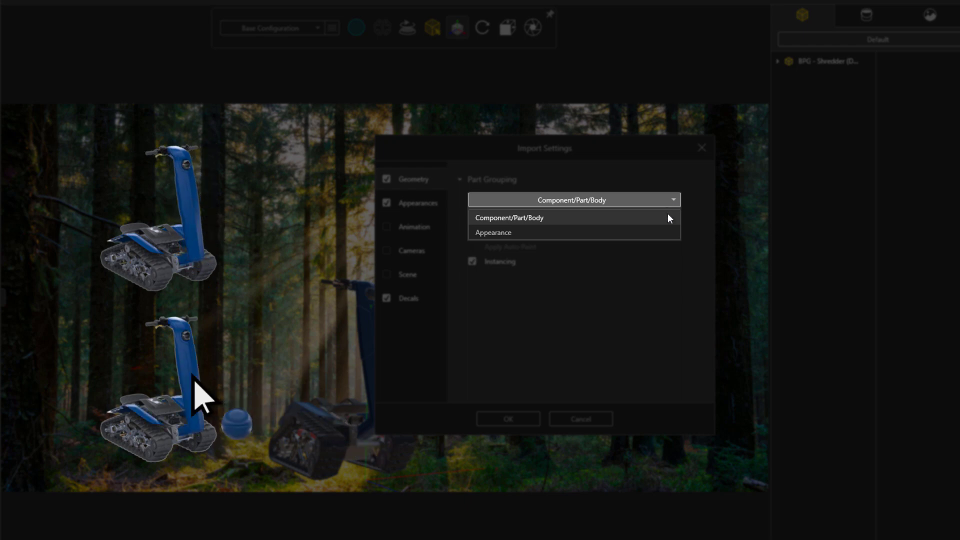
click(668, 217)
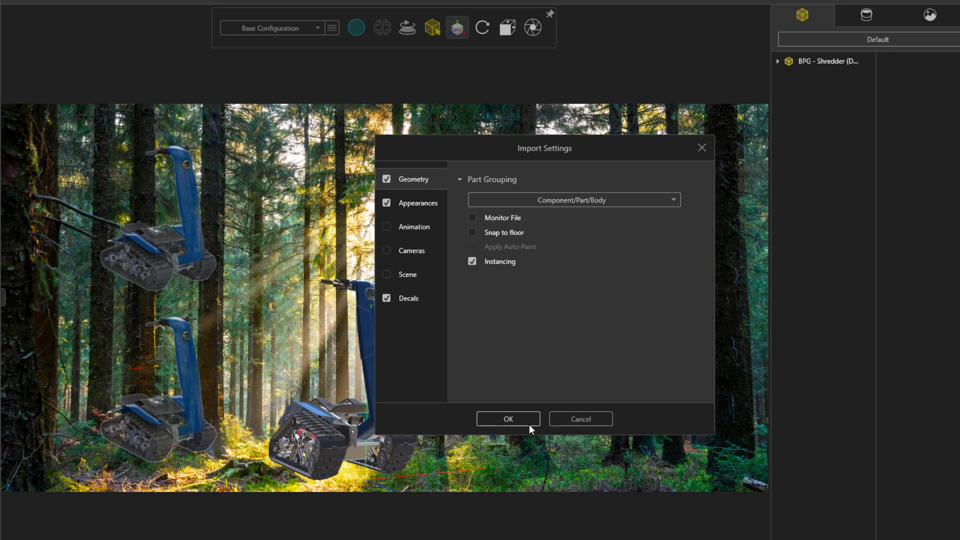
click(529, 424)
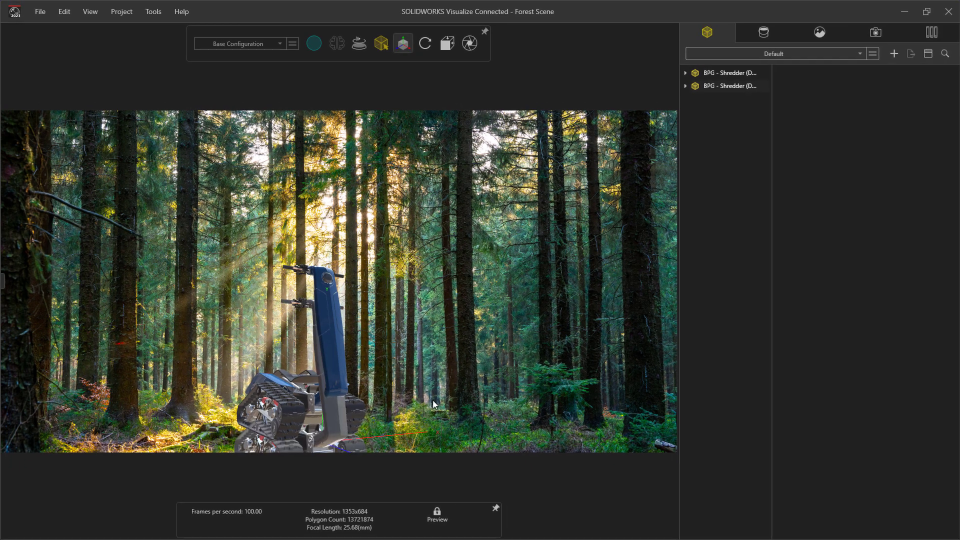
Step: Move the newly imported shredder behind and to the right of the blue one and turn it to face another direction
click(326, 338)
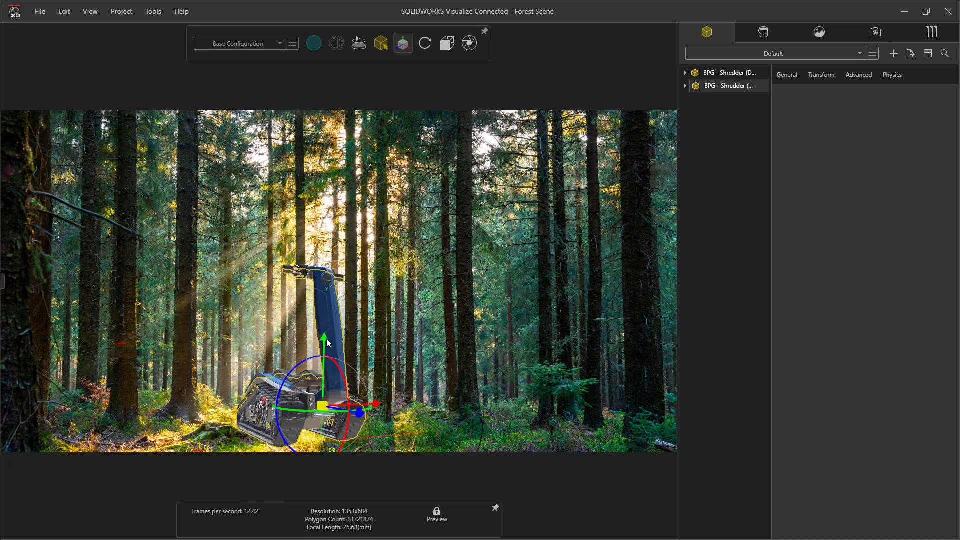
drag(328, 334, 354, 399)
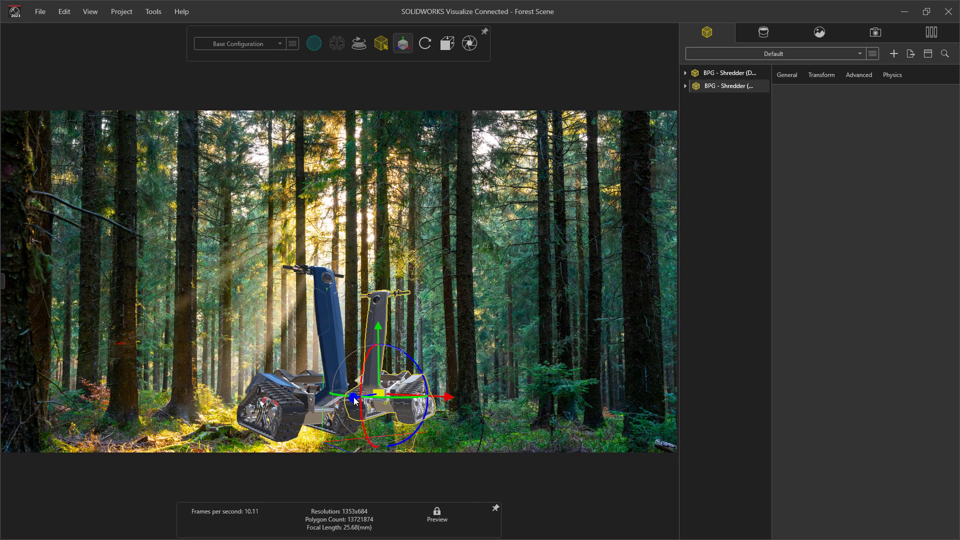
click(451, 413)
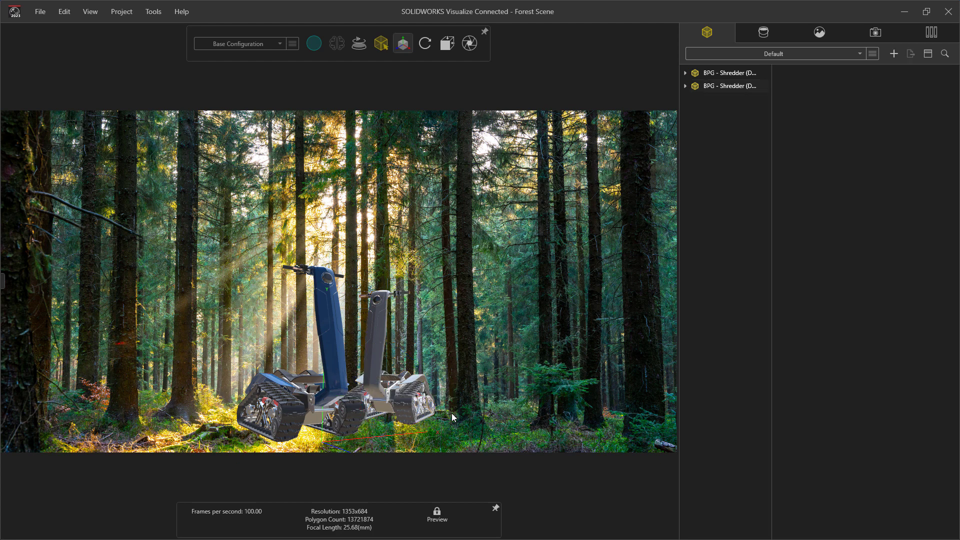
Step: Select subassembly 10000259-1 of the rear shredder and rotate its steering column down into the folded position
click(373, 353)
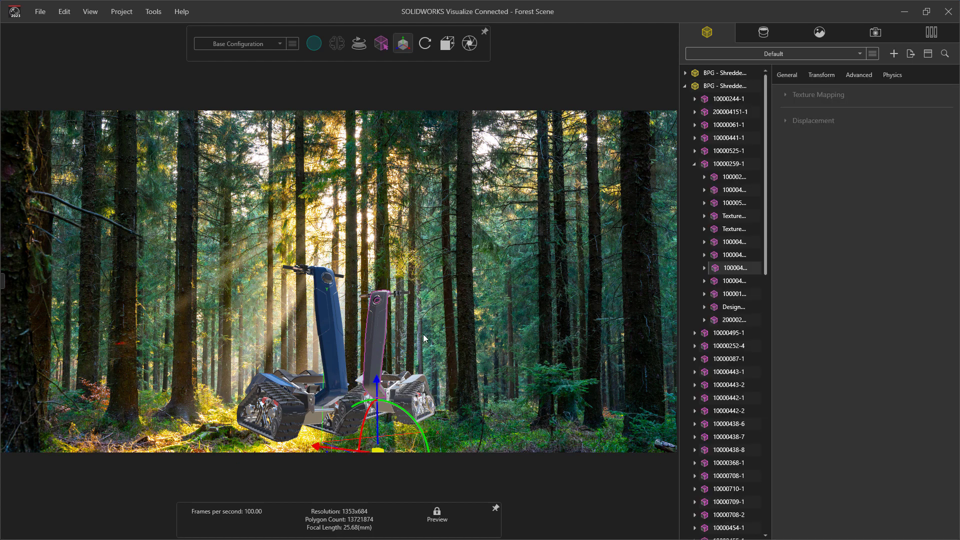
mouse_move(696, 90)
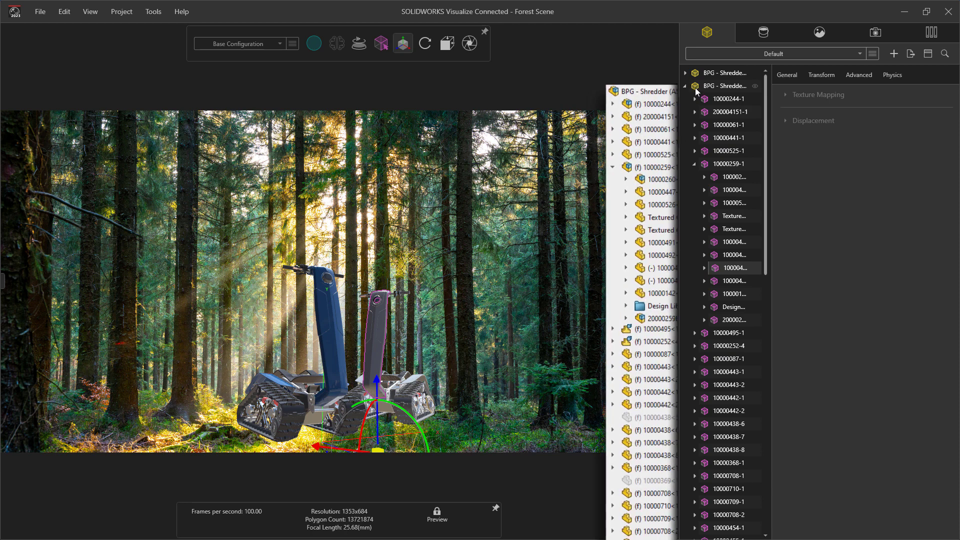
click(705, 166)
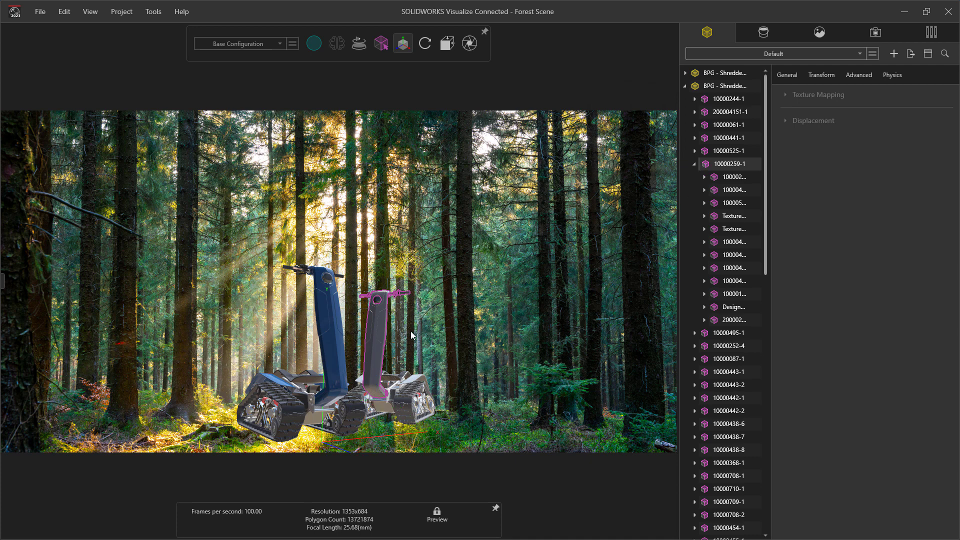
drag(371, 349, 454, 283)
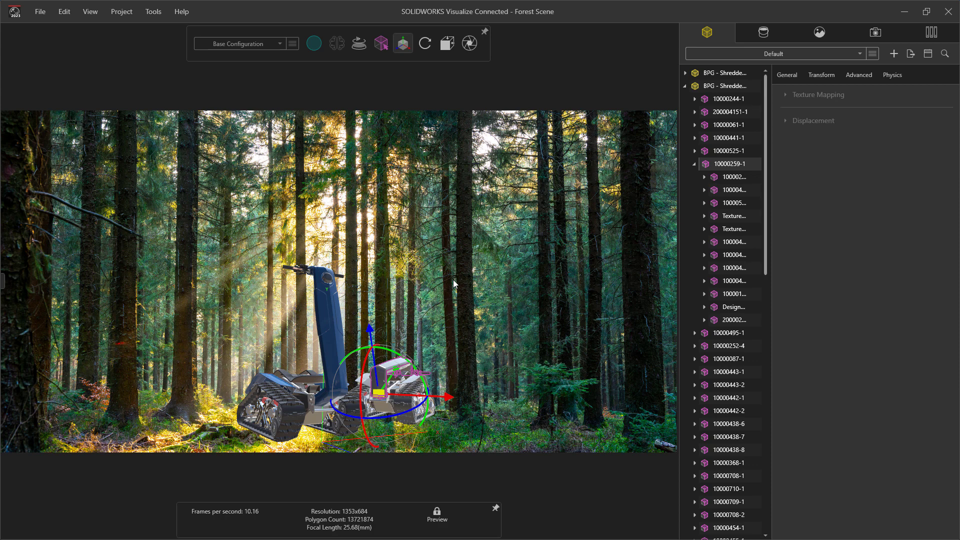
click(454, 284)
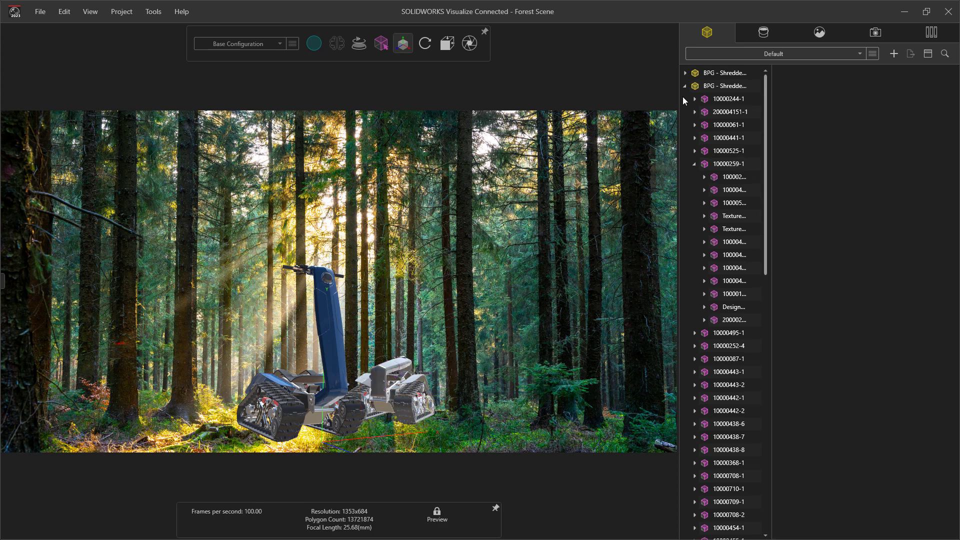
Step: Import Forest Trail.gltf from the What's New 23 folder using Group/Appearance part grouping
click(686, 86)
key(ctrl+i)
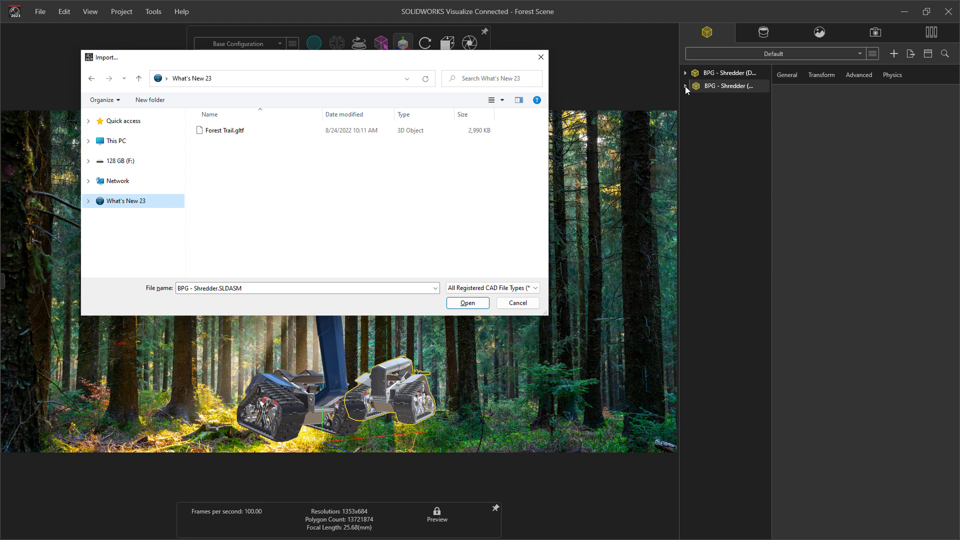
double_click(291, 134)
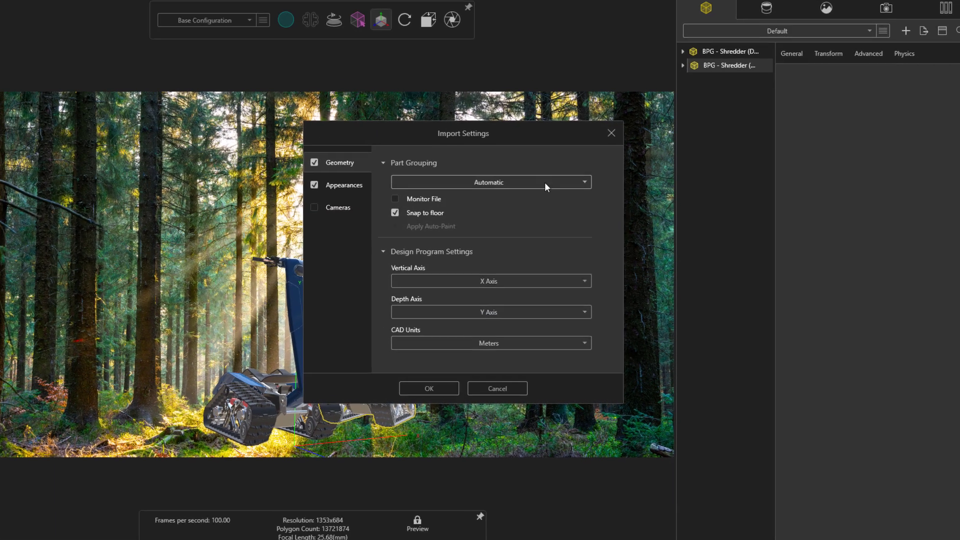
click(593, 197)
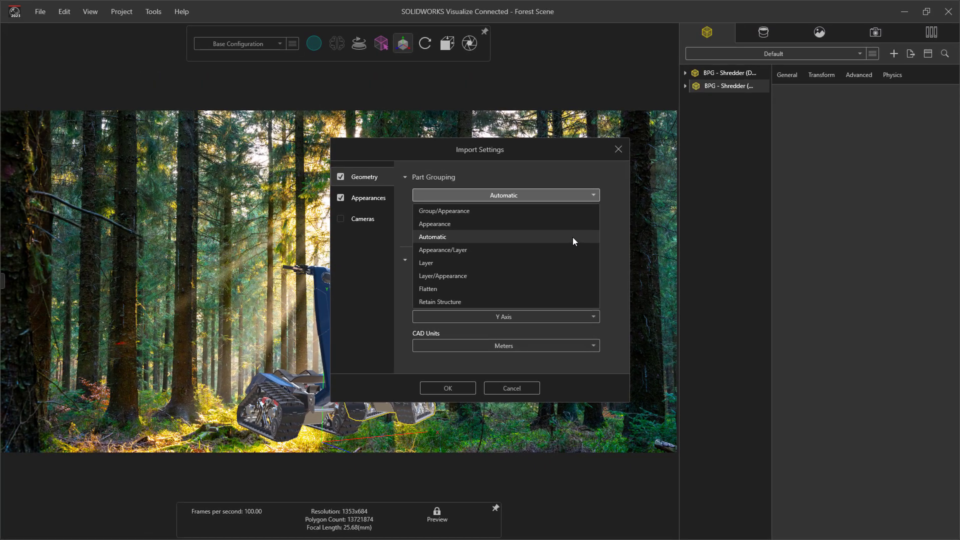
click(552, 217)
click(471, 388)
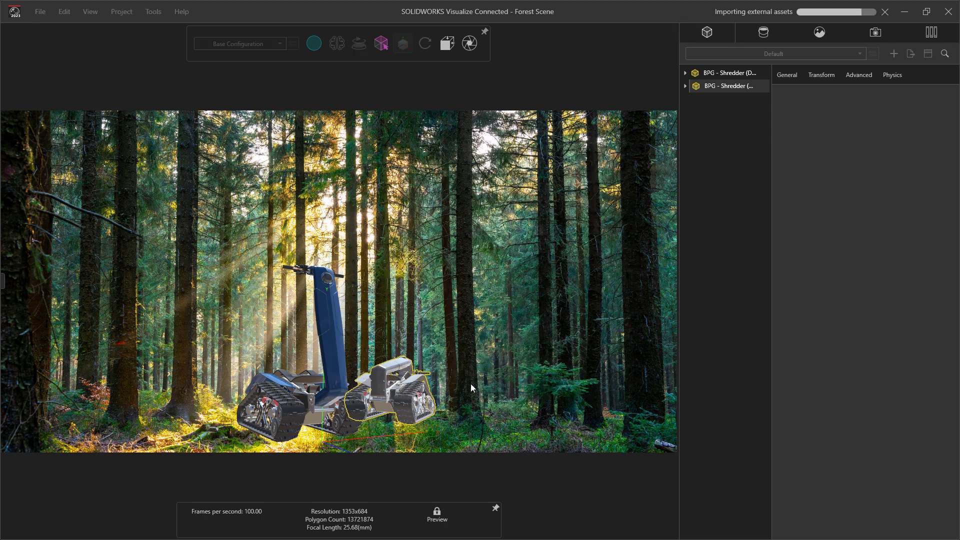
Step: Apply the 1 Forest Floor appearance to the imported trail surface
click(752, 37)
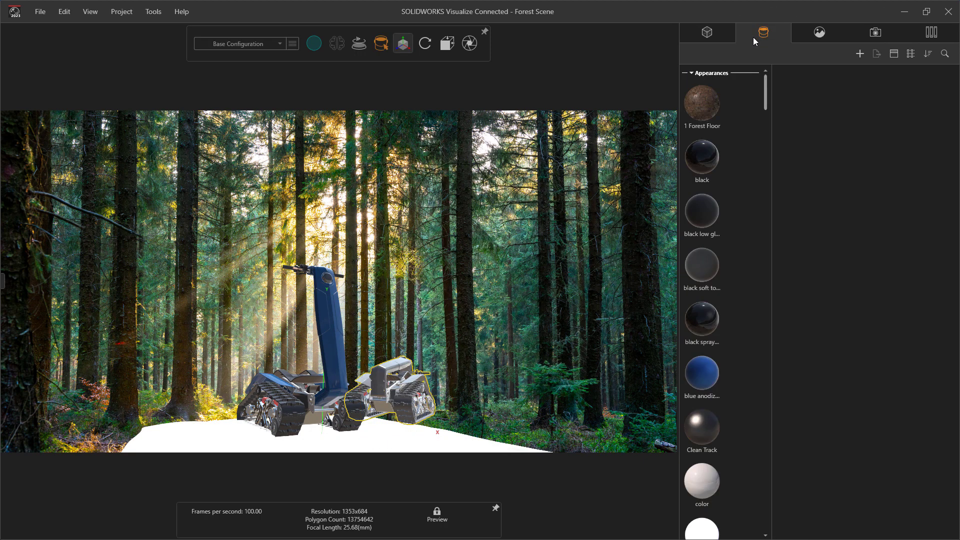
drag(706, 98, 407, 436)
click(407, 436)
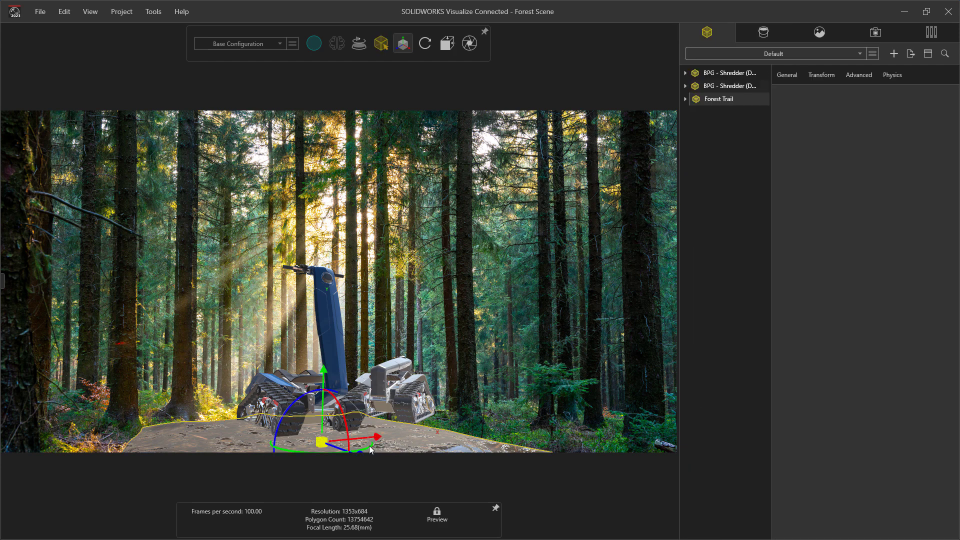
Step: Shift the Forest Trail model beneath the shredders and enlarge it to cover more of the foreground
drag(369, 446, 323, 431)
click(308, 430)
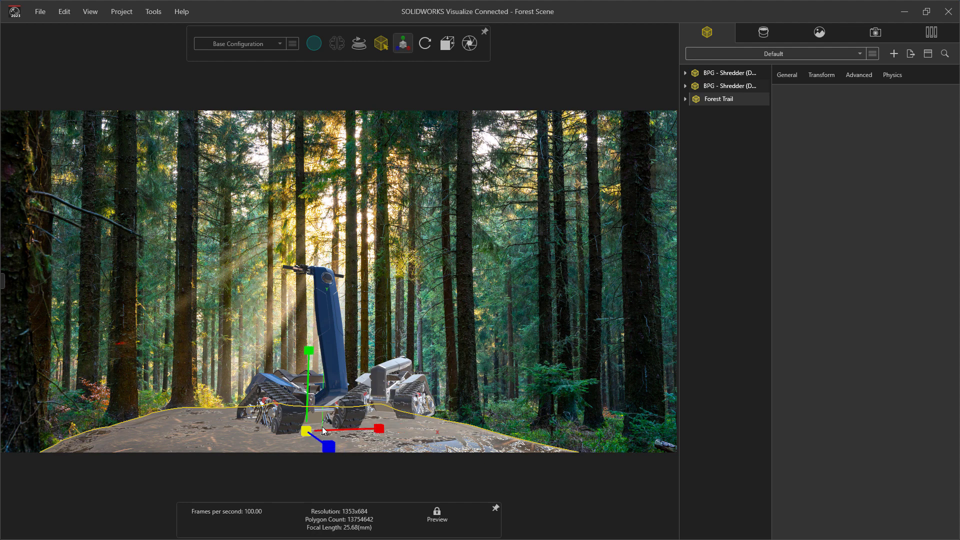
click(323, 430)
drag(370, 431, 376, 431)
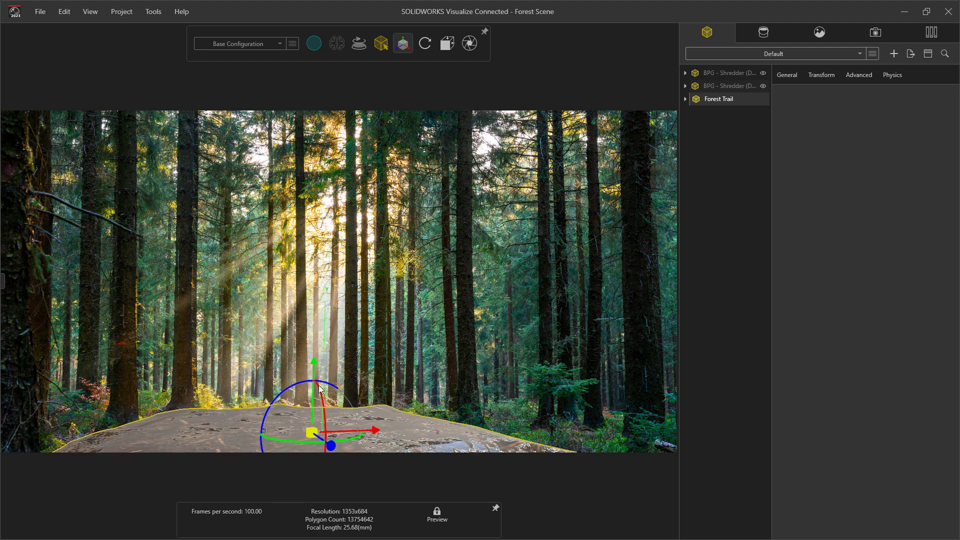
Step: Adjust the Forest Trail's tilt with the shredders hidden, show them again, and reposition the trail under their tracks
drag(321, 392, 320, 395)
key(h)
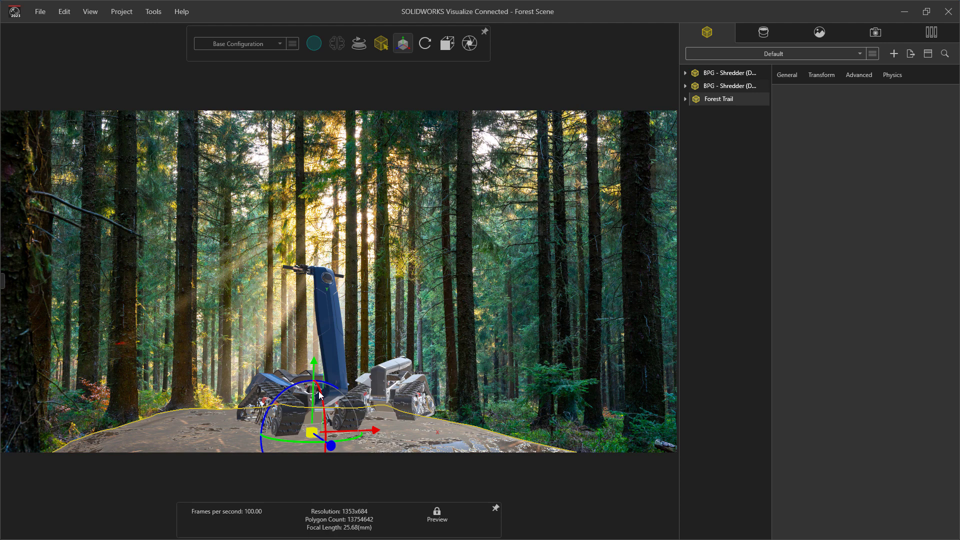
drag(320, 394, 340, 366)
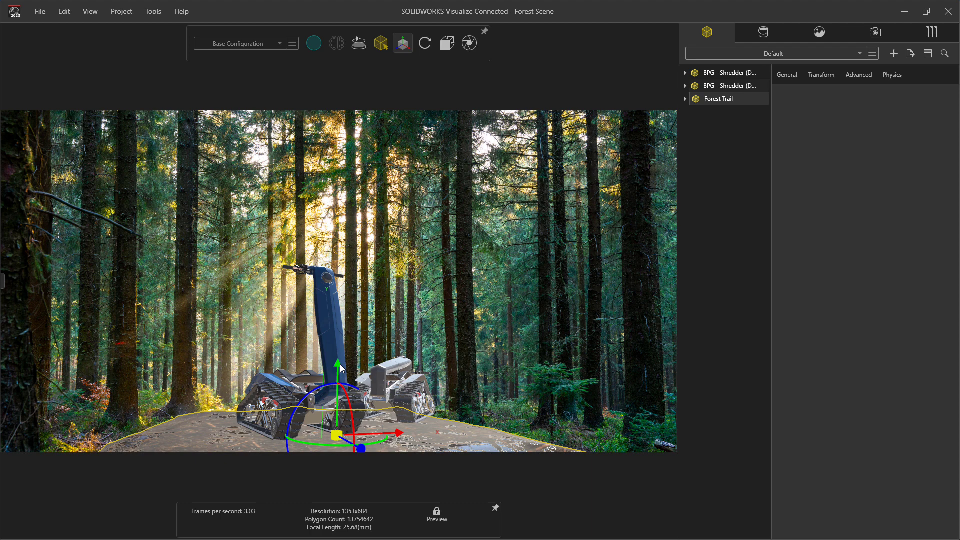
Step: Switch to the Accurate render mode, set the trail part's displacement density to 150, and apply the displacement
key(p)
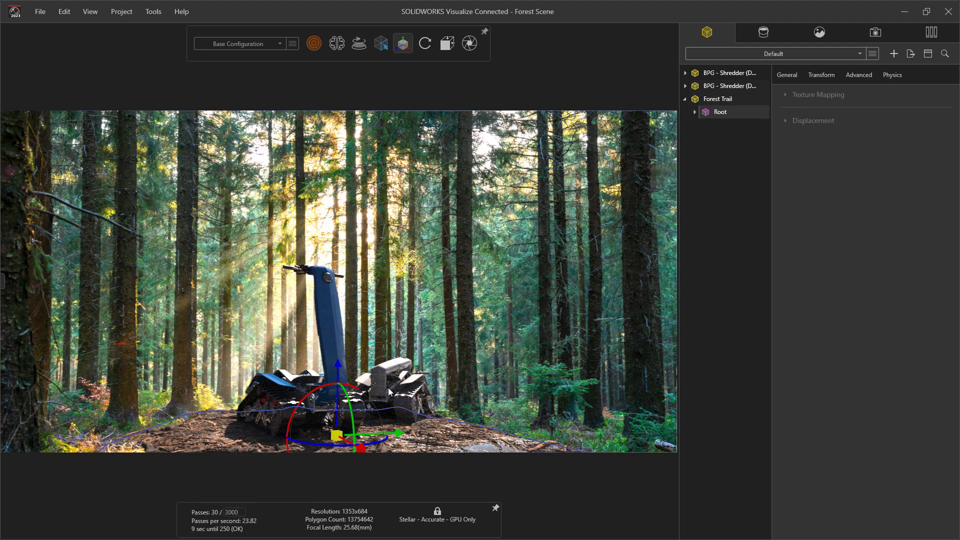
click(435, 430)
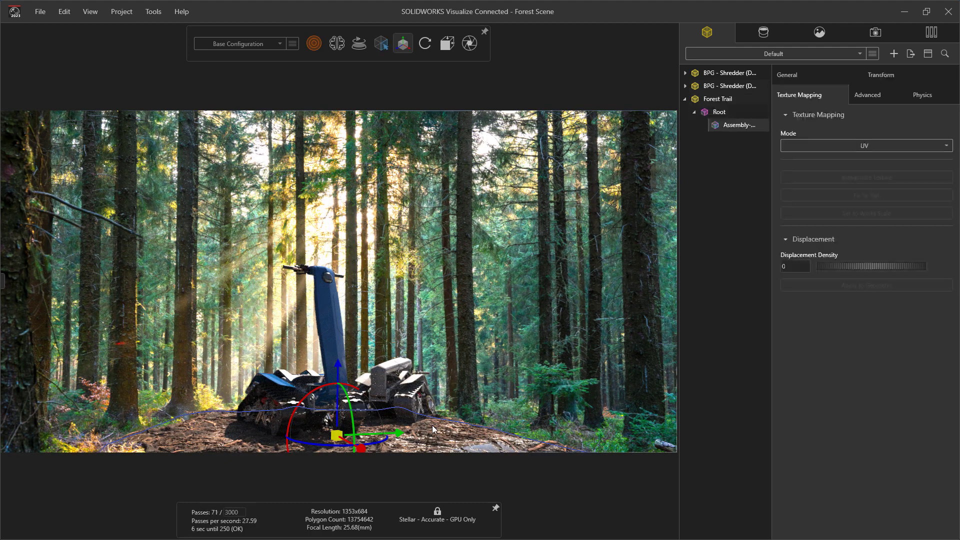
double_click(787, 267)
text(150)
click(788, 283)
click(596, 361)
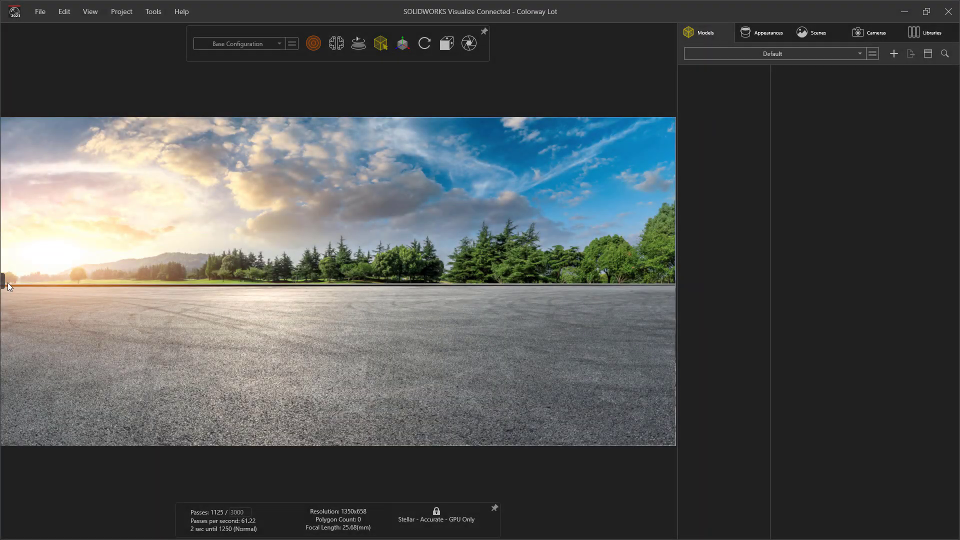
Step: Import BPG - Shredder from the 3DEXPERIENCE search results into the Colorway Lot scene with Appearance part grouping
click(4, 283)
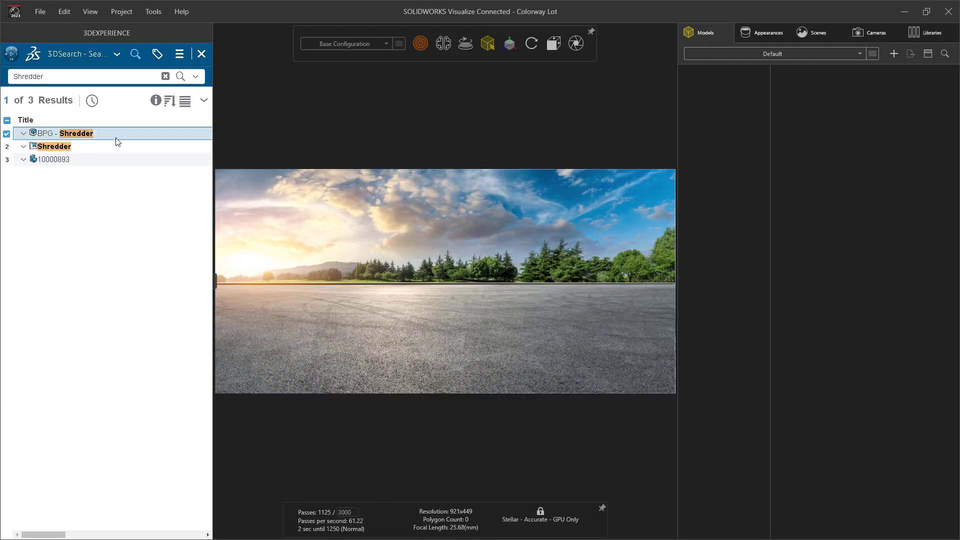
drag(113, 135, 220, 283)
click(216, 282)
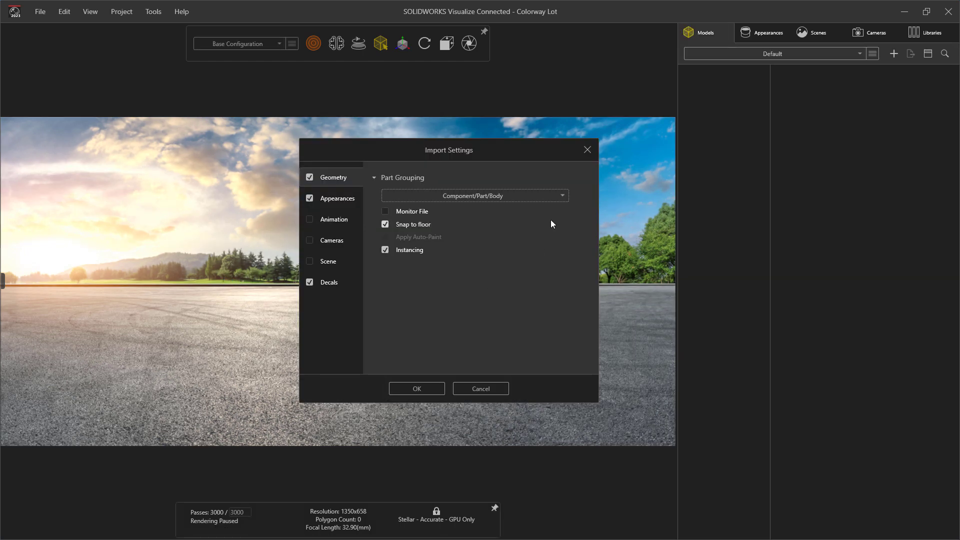
click(559, 198)
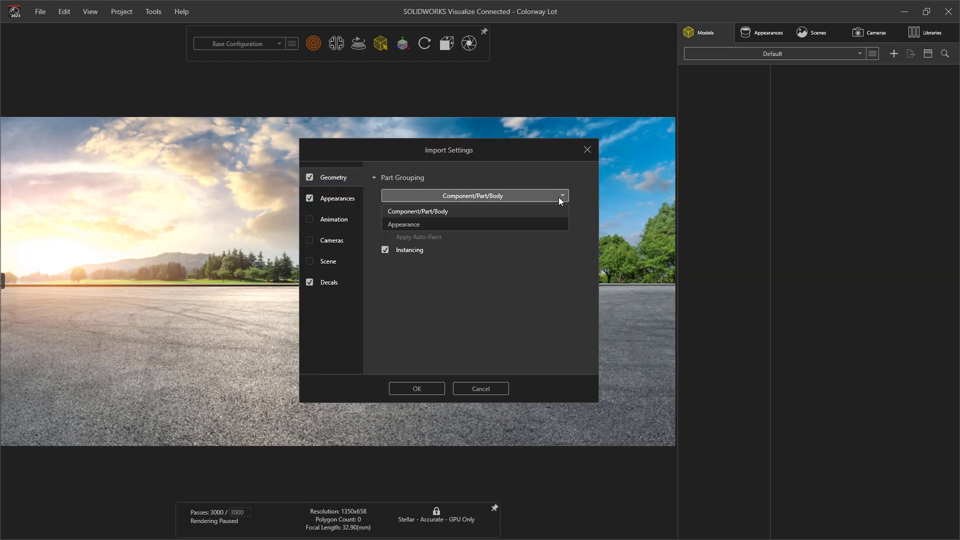
click(547, 224)
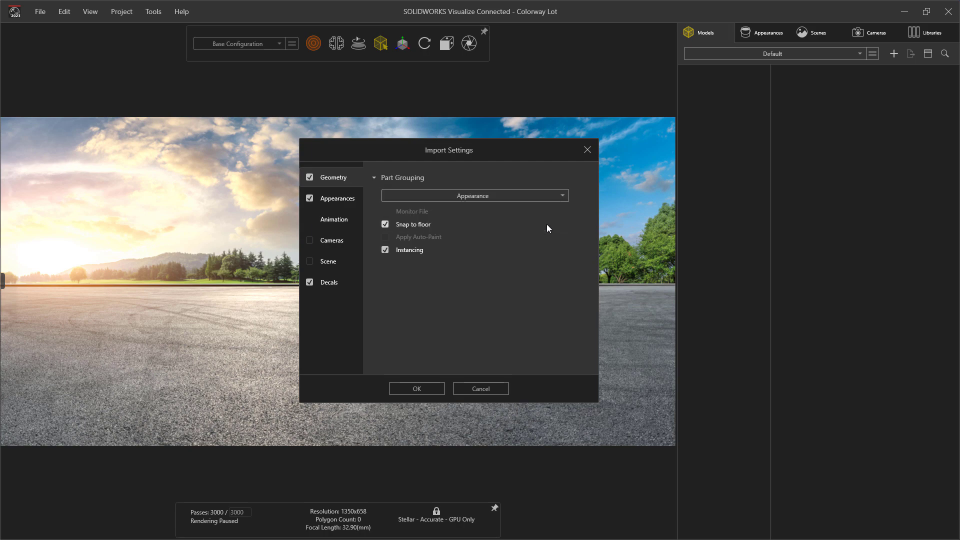
click(434, 383)
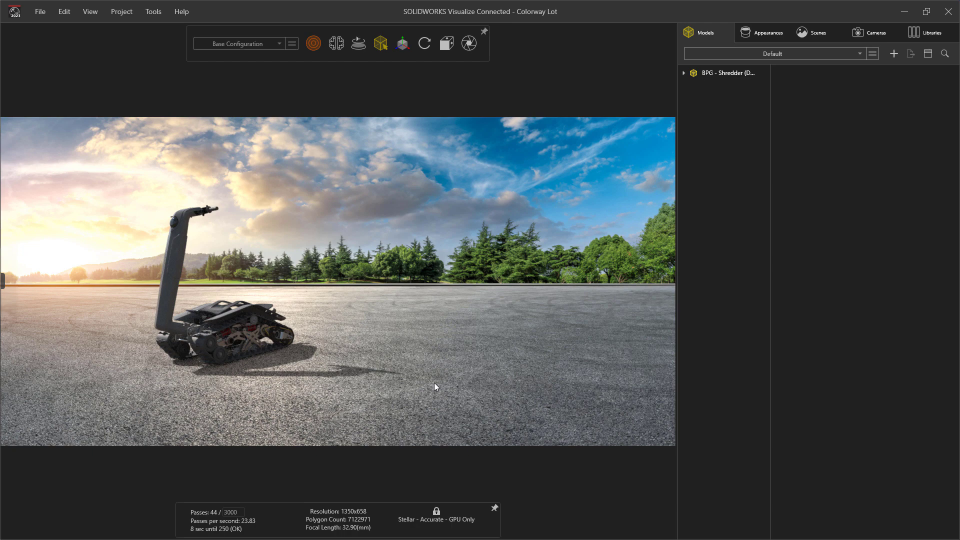
Step: Create a formation pattern from the shredder with an X distance of 1.2 and a Y rotation of about -16.3
click(693, 74)
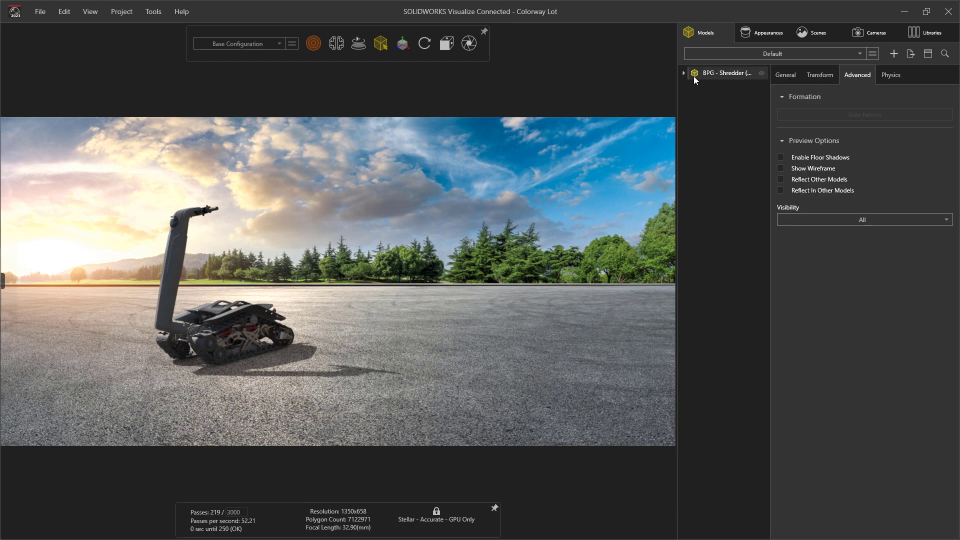
click(782, 115)
click(790, 368)
text(1.2)
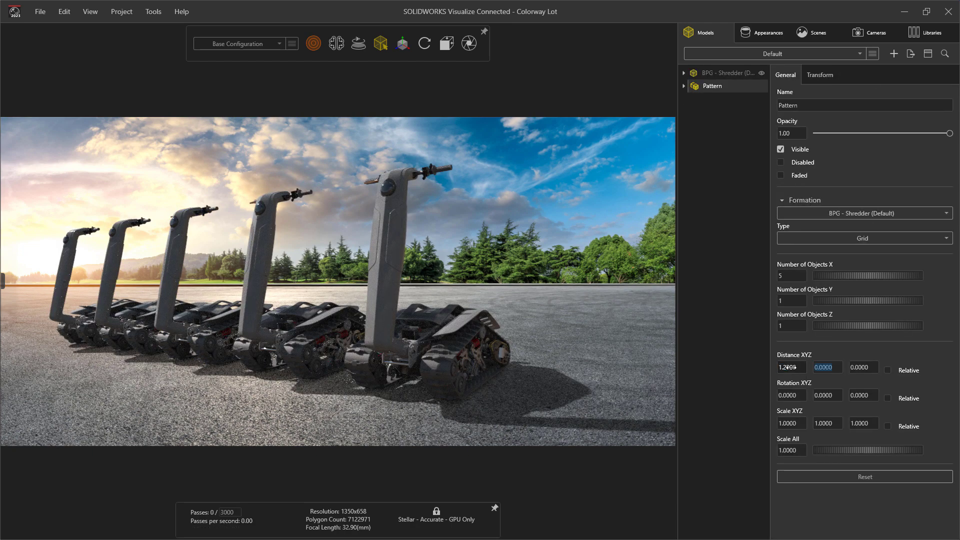
key(Tab)
drag(825, 397, 742, 400)
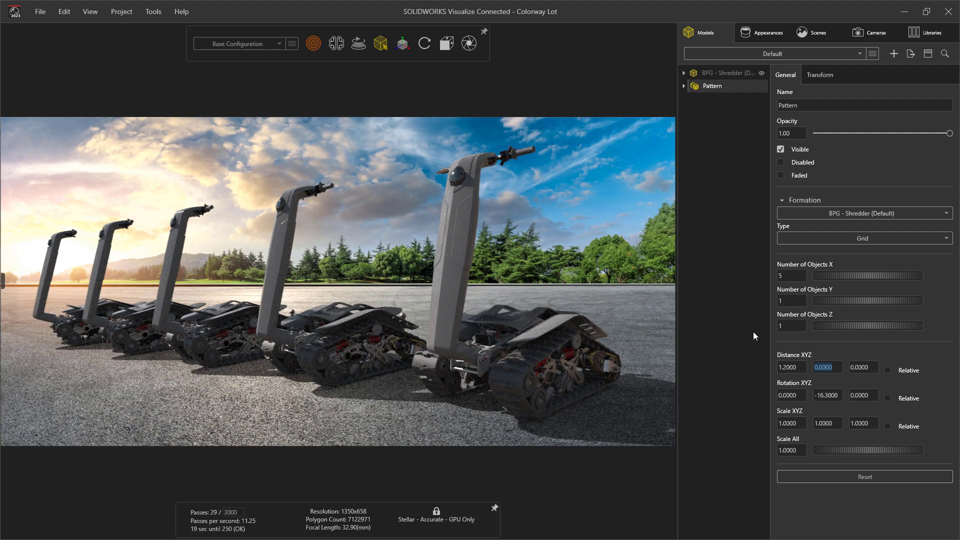
Step: Import the Shredder New Colors.aco swatch palette through the 1 - 3DS BLUE appearance's color settings, then reopen its Color Picker and move it clear of the appearance list
click(745, 38)
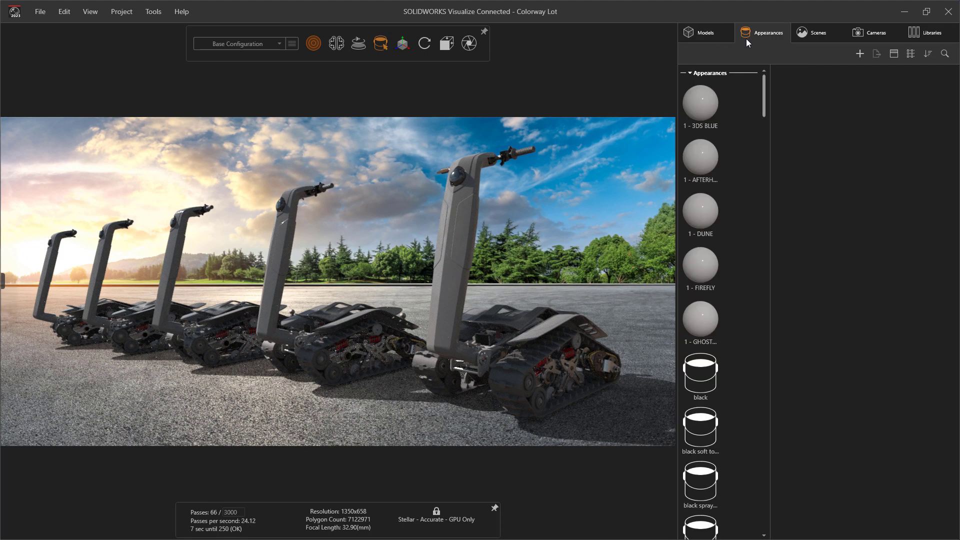
click(701, 104)
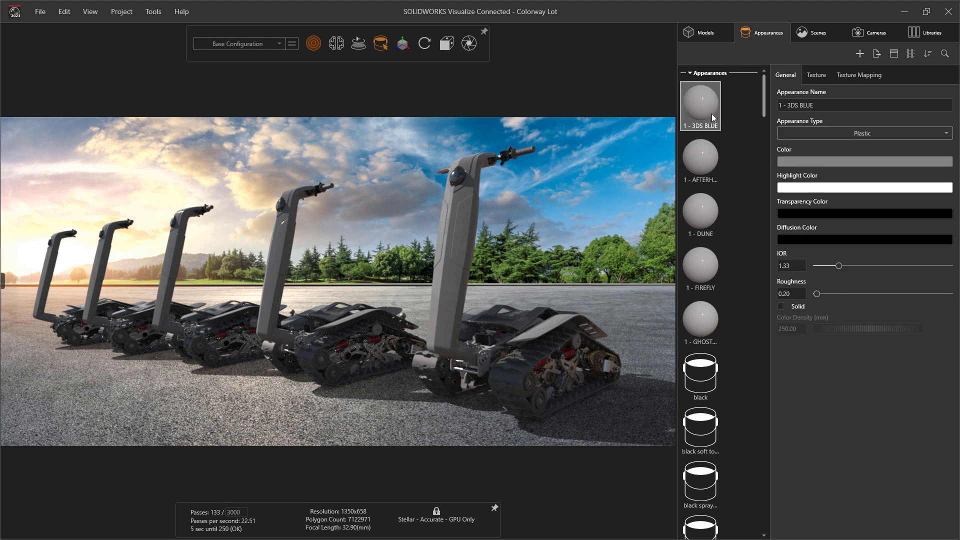
click(787, 161)
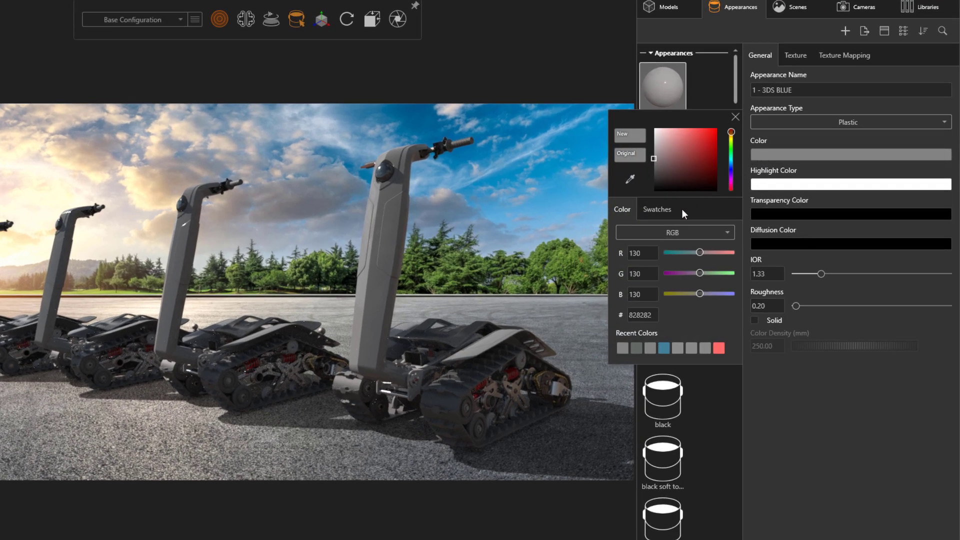
click(664, 214)
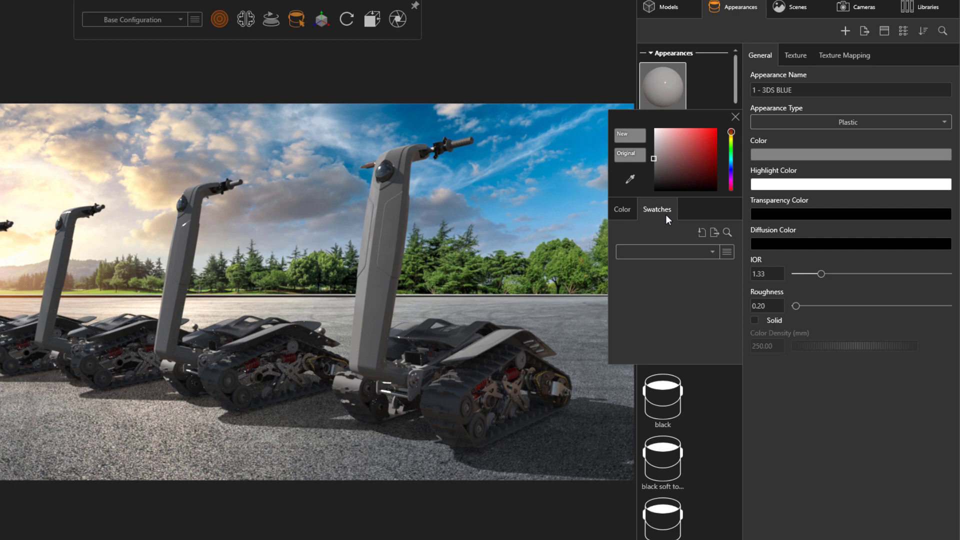
click(709, 251)
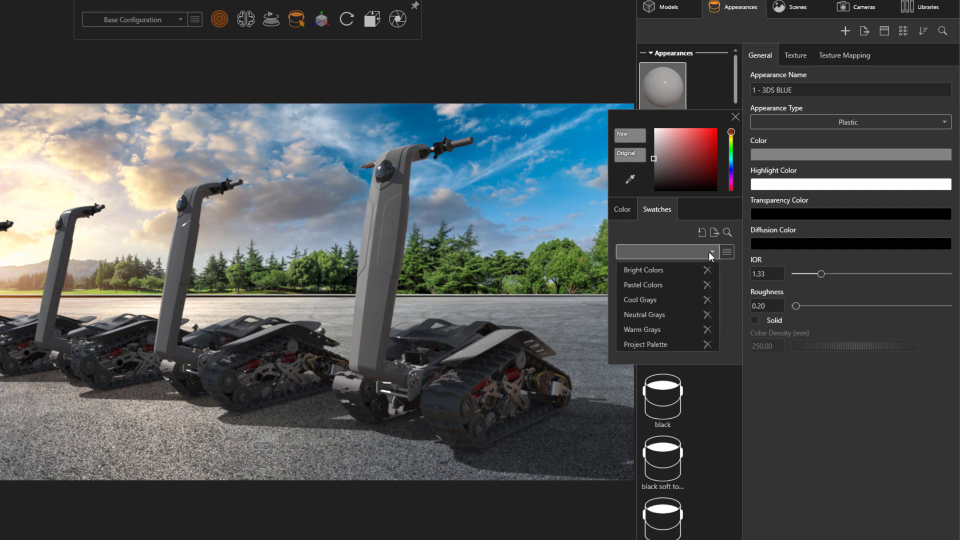
click(676, 270)
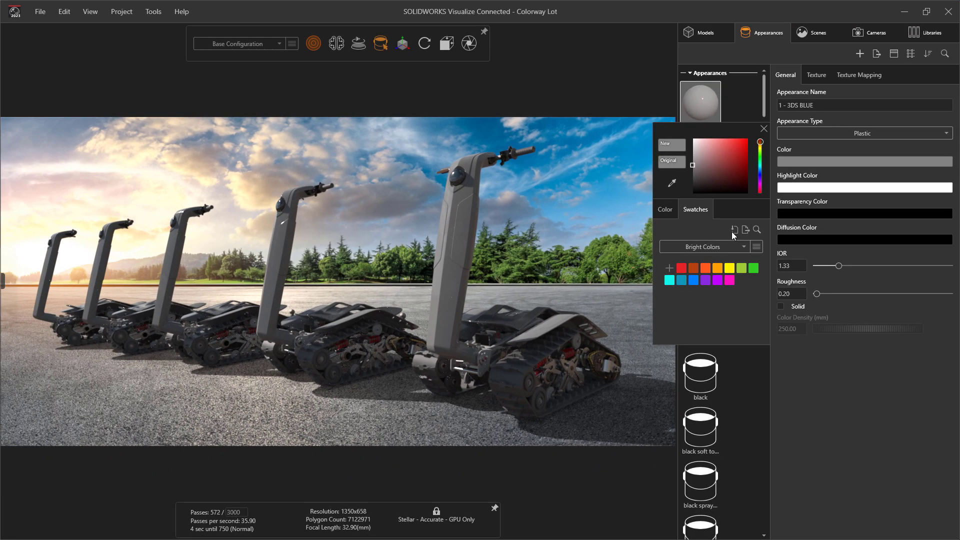
click(702, 232)
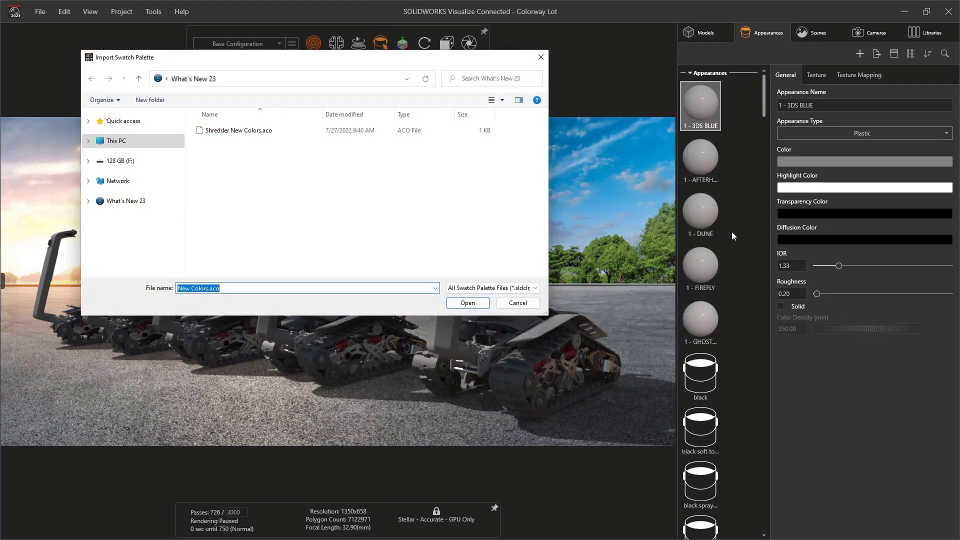
double_click(241, 131)
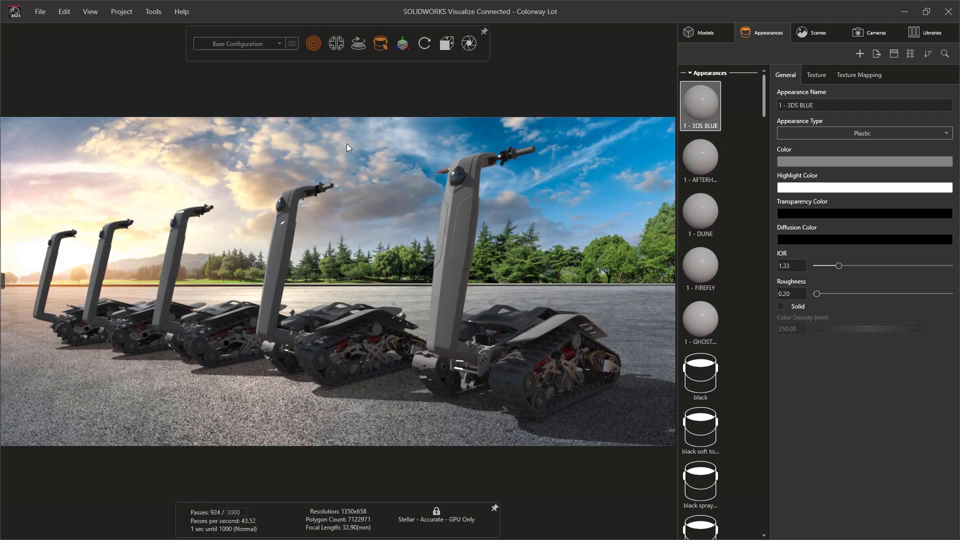
click(787, 161)
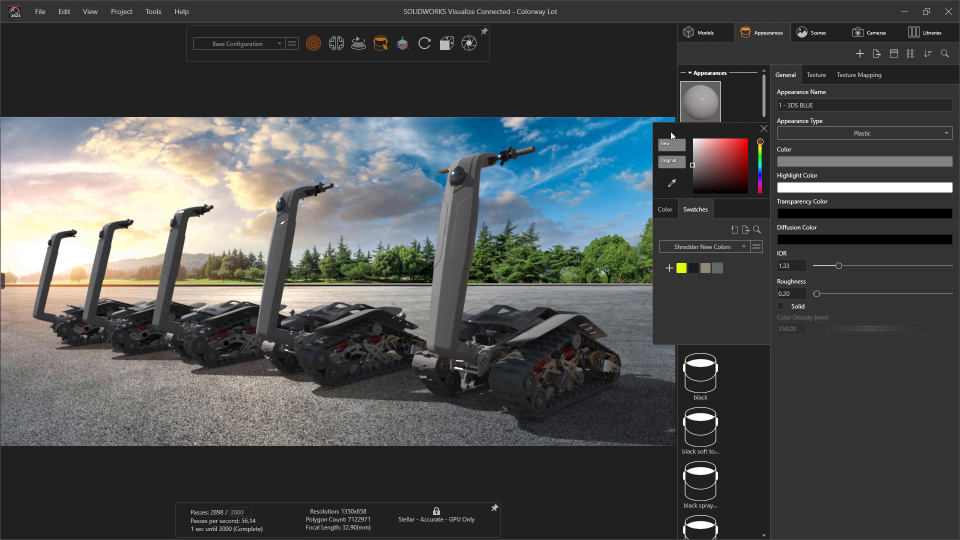
drag(671, 132, 616, 109)
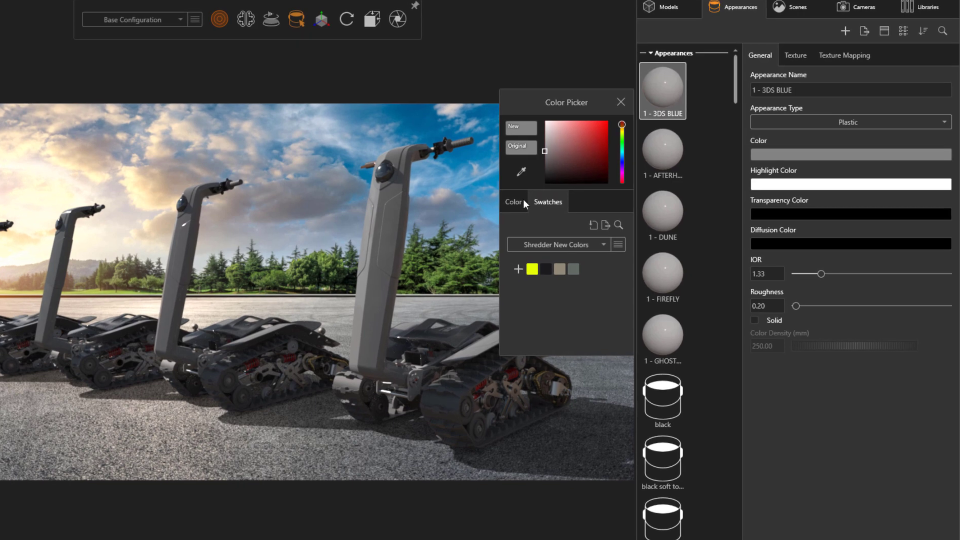
Step: Set the 1 - 3DS BLUE appearance's color to RGB 23, 133, 176 and show the available color models
click(572, 207)
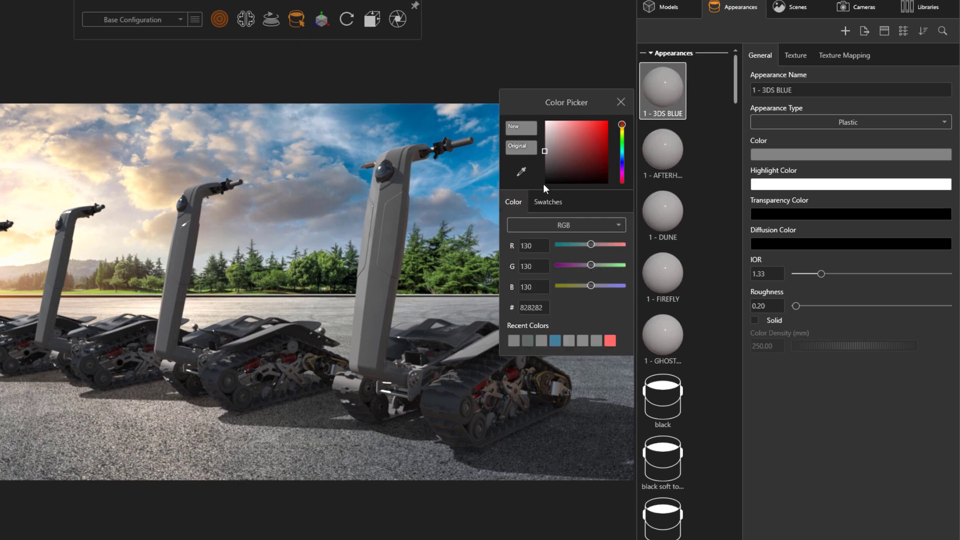
mouse_move(573, 158)
mouse_down()
mouse_move(599, 140)
mouse_move(621, 142)
mouse_move(621, 155)
mouse_up()
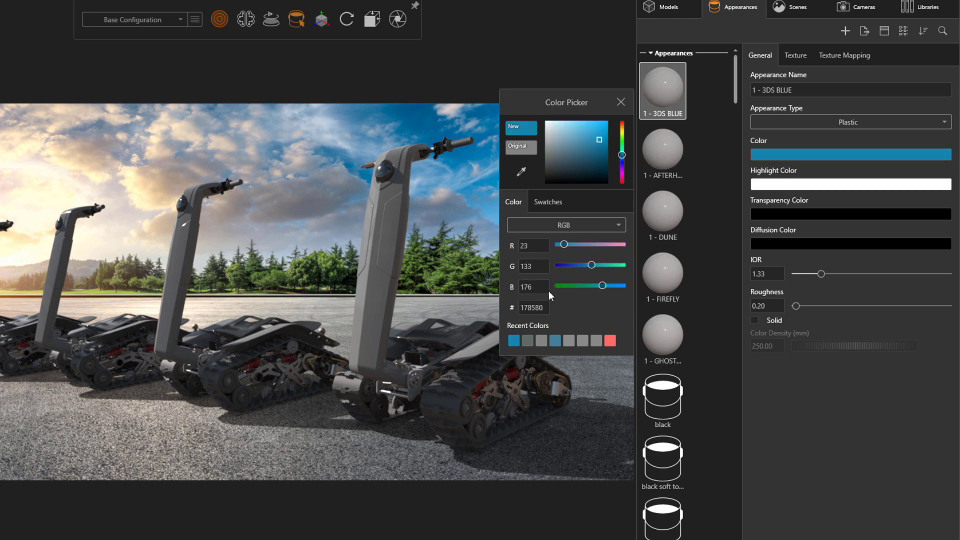
click(544, 307)
click(618, 225)
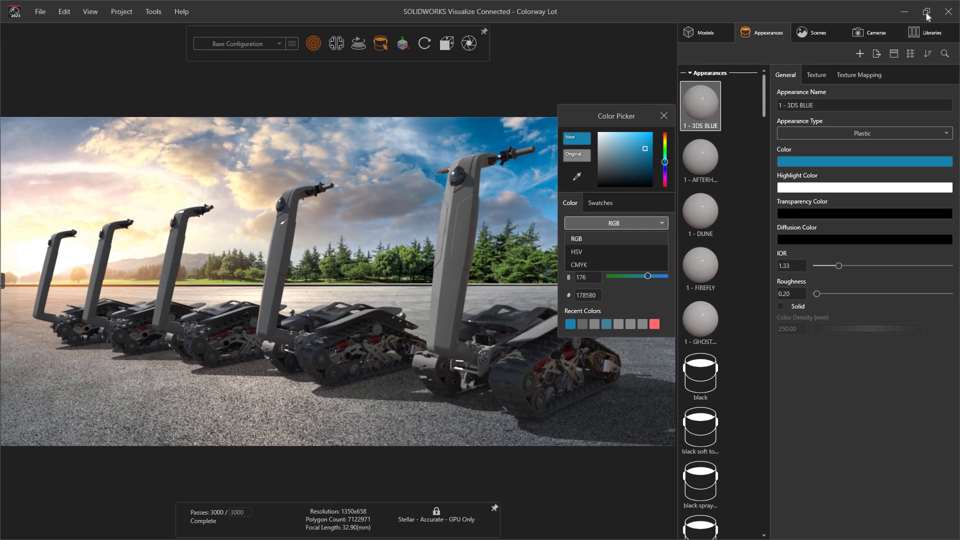
Step: Shrink the window beside the 3DEXPERIENCE Works logo image, sample the logo's blue for the 1 - 3DS BLUE appearance, and maximize the window again
click(927, 12)
click(926, 12)
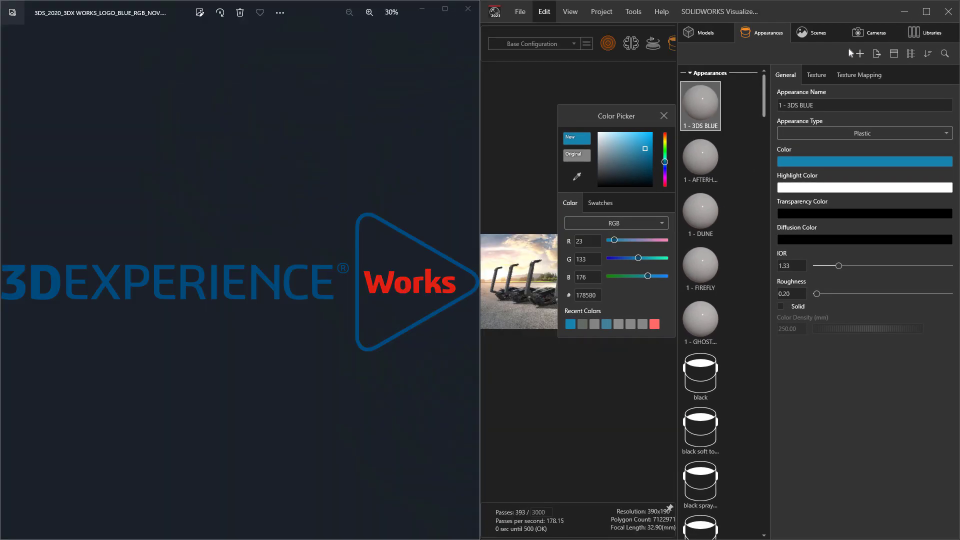
click(575, 176)
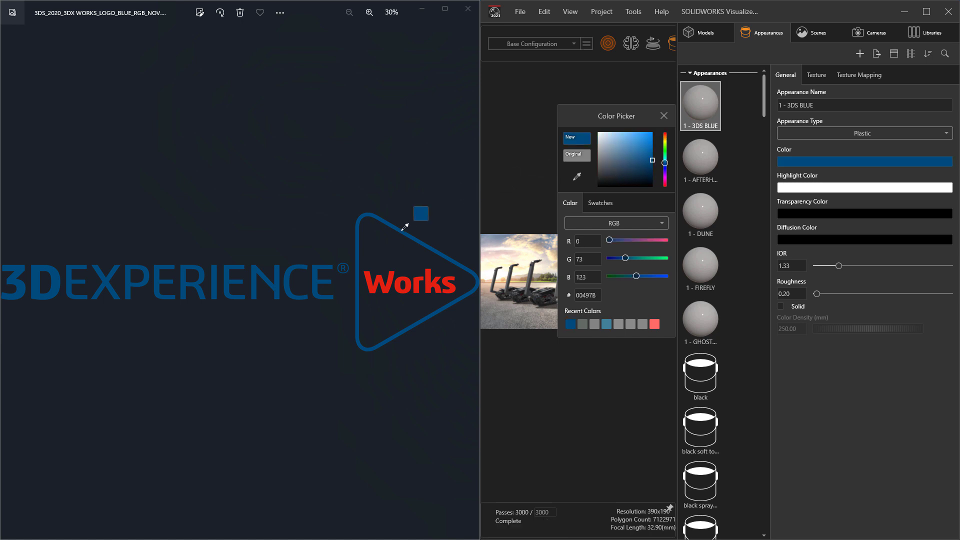
click(405, 226)
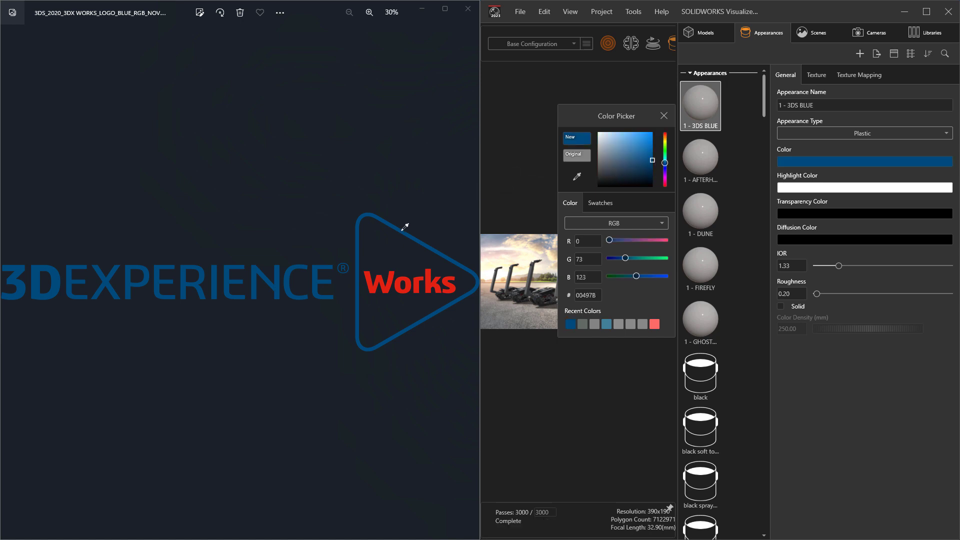
click(925, 15)
Step: Add the sampled blue to the Shredder New Colors palette and lock the palette
click(598, 206)
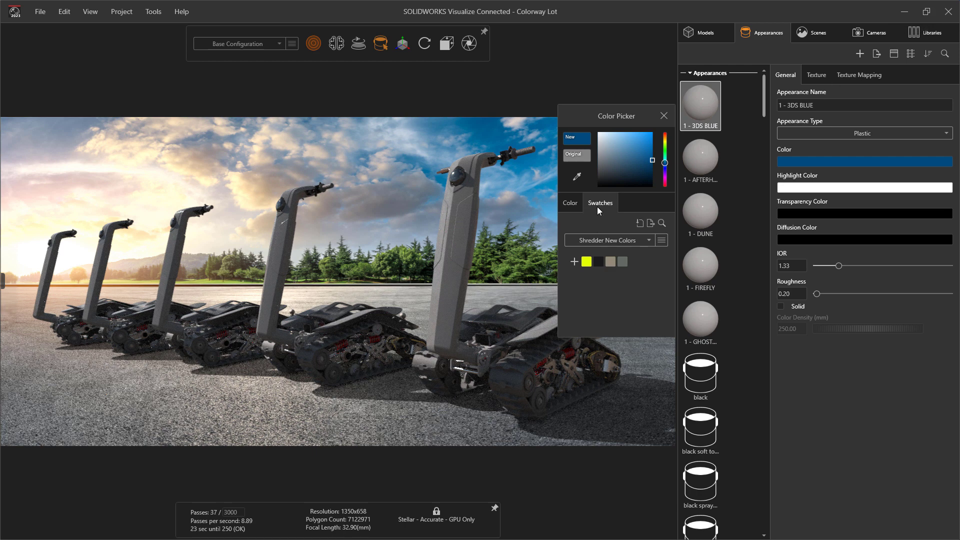
click(575, 261)
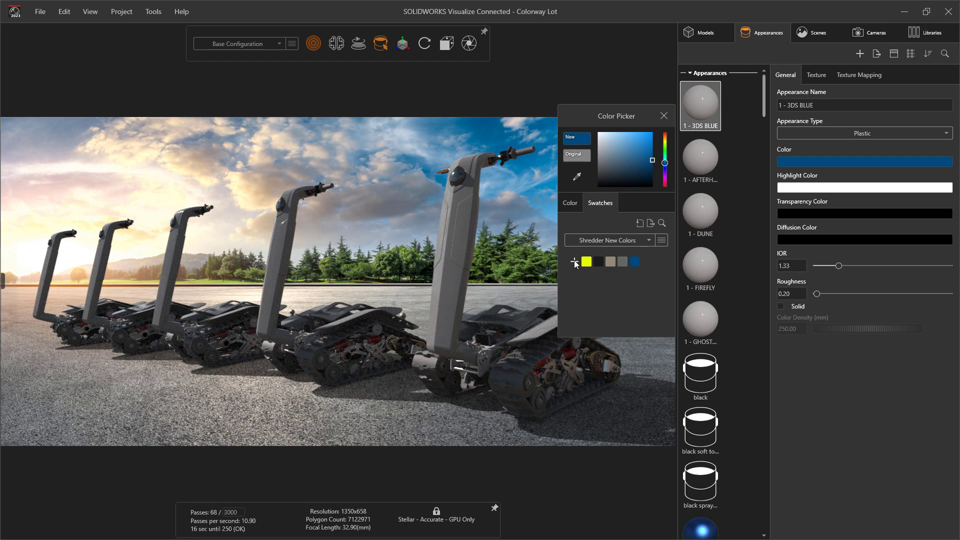
click(664, 245)
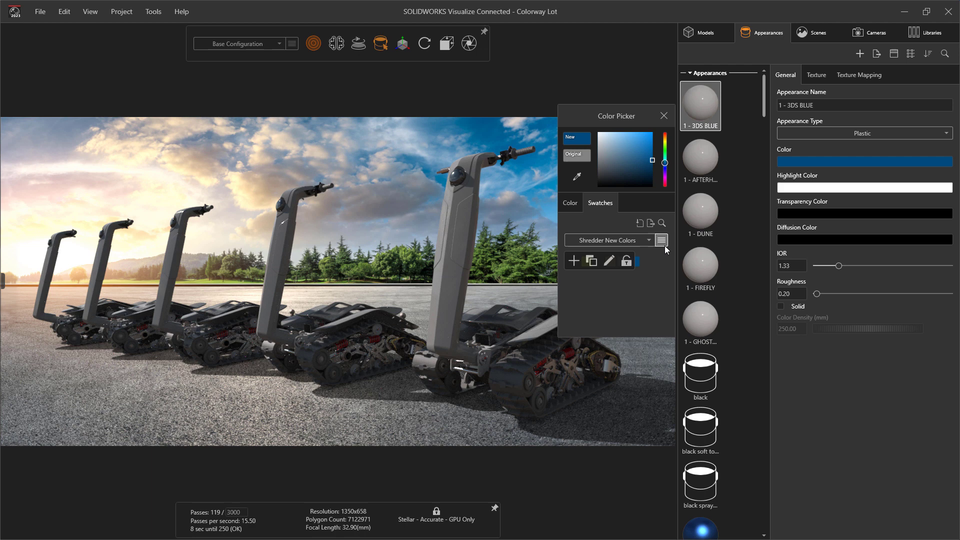
click(628, 262)
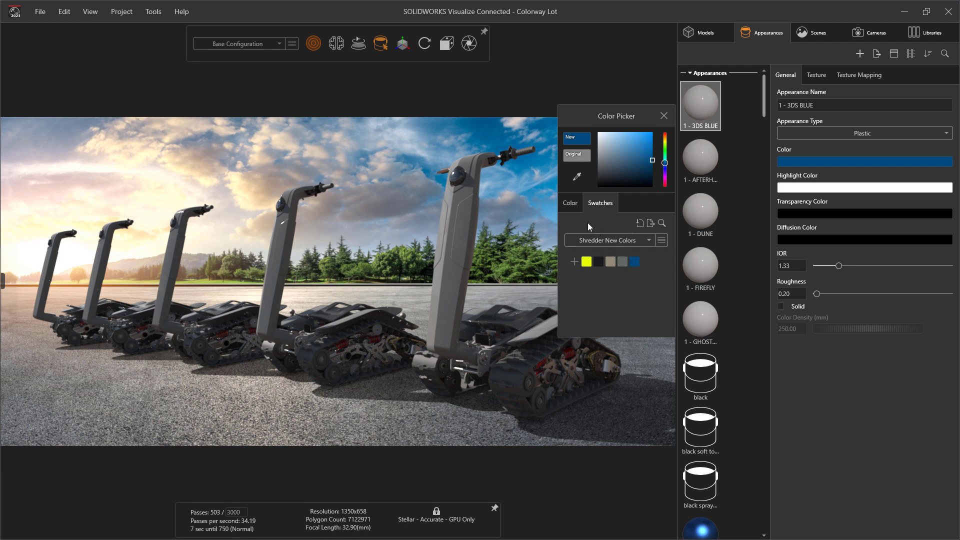
click(575, 209)
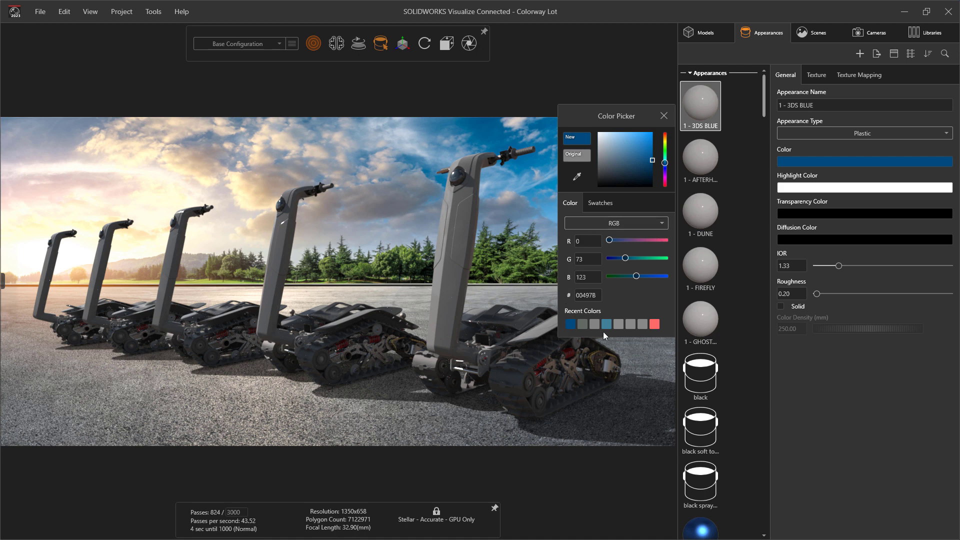
click(607, 206)
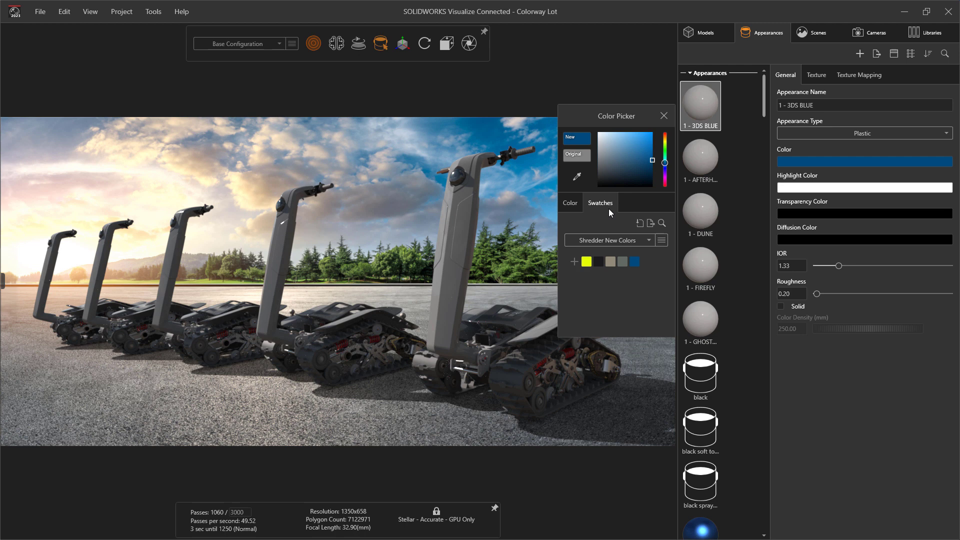
Step: Apply Shredder New Colors swatches: near-black to AFTERHOURS, beige to DUNE, yellow to FIREFLY and gray-green to GHOST SQUAD, and close the Color Picker
click(704, 163)
click(599, 264)
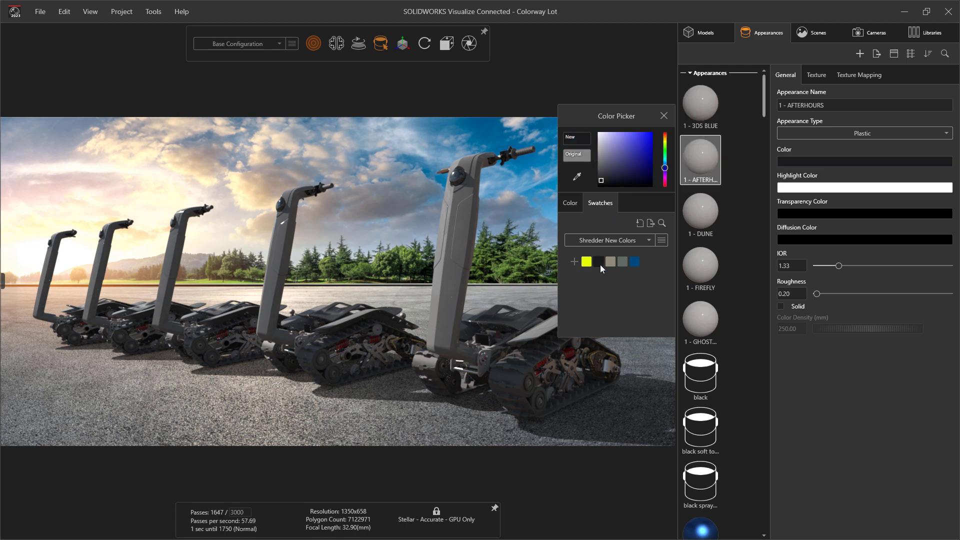
click(699, 216)
click(613, 263)
click(698, 256)
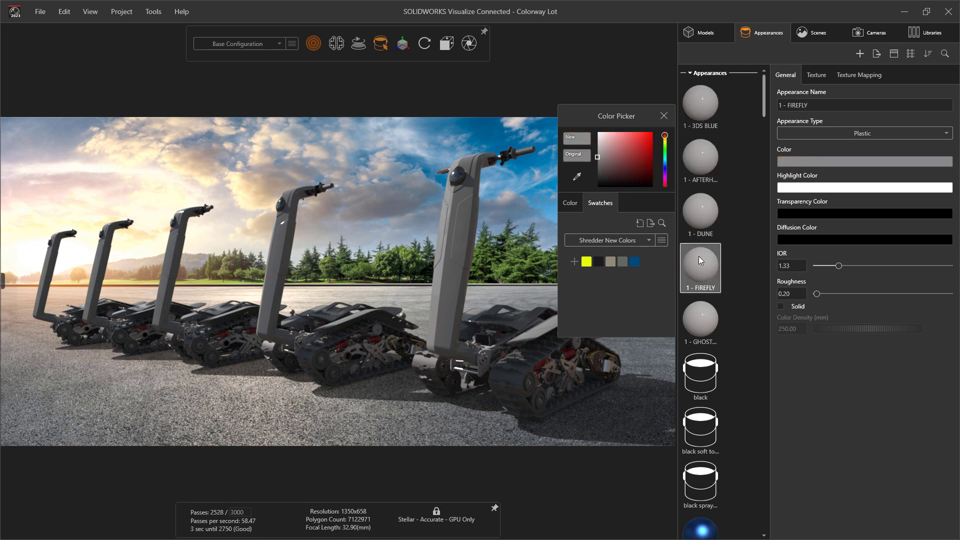
click(586, 263)
click(699, 320)
click(623, 263)
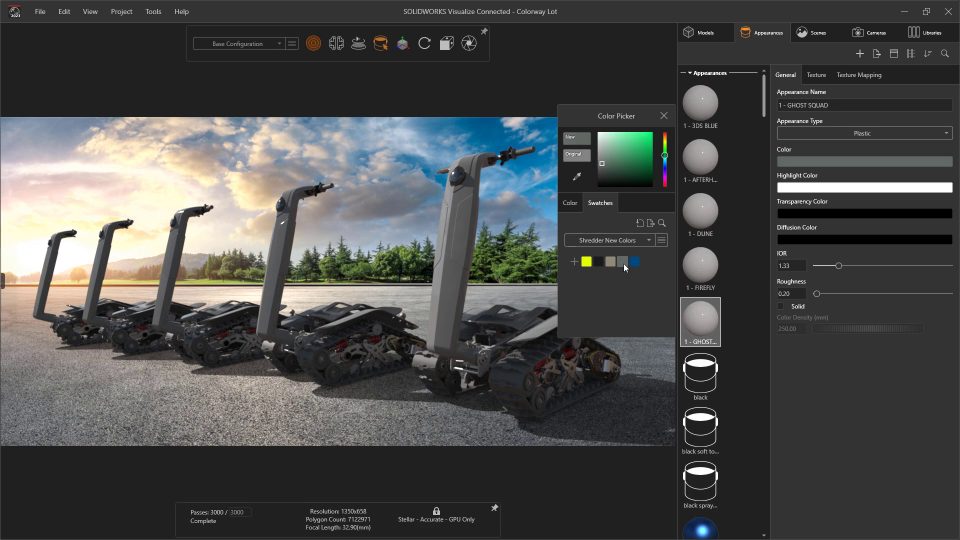
click(664, 115)
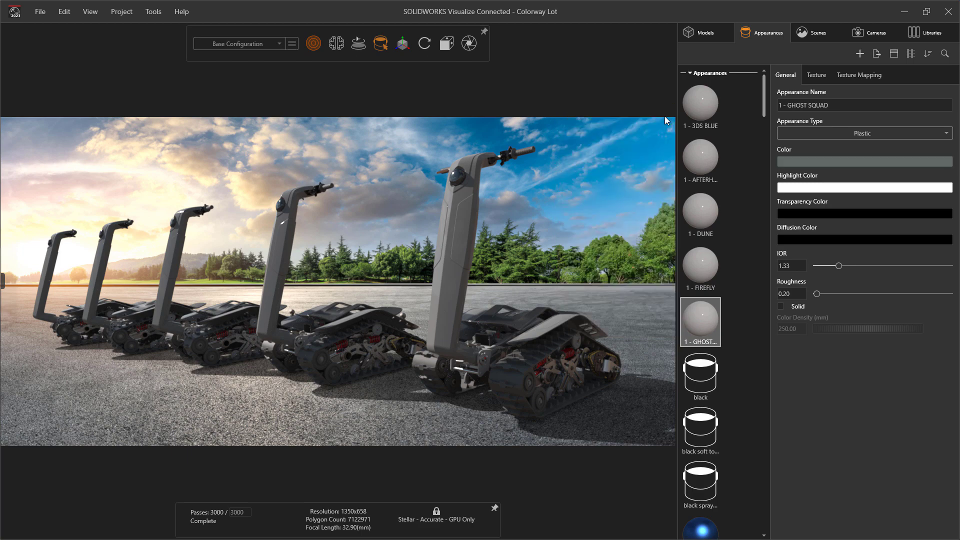
Step: Assign the appearances to the shredder bodies from nearest to farthest: GHOST SQUAD, 3DS BLUE, DUNE, FIREFLY and AFTERHOURS
drag(716, 320, 468, 247)
drag(700, 105, 287, 247)
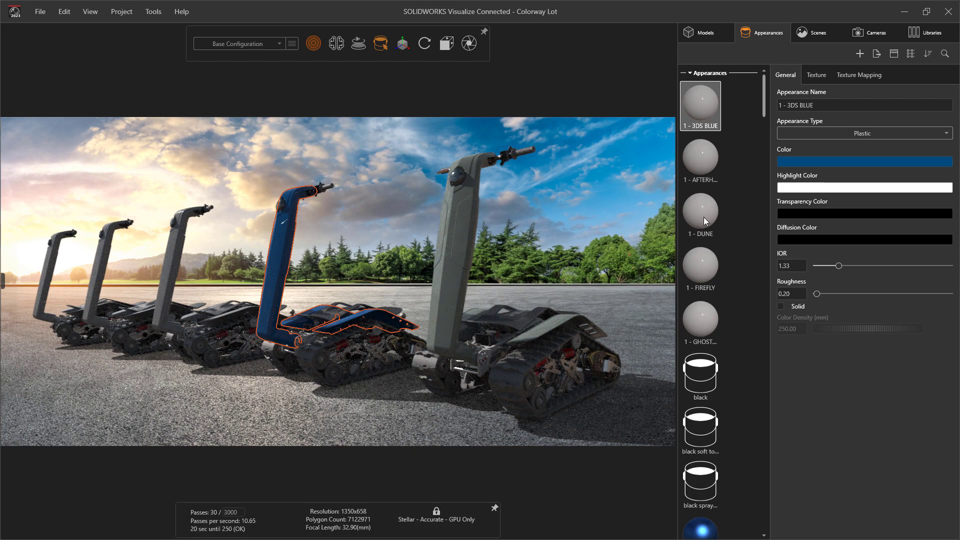
drag(702, 214, 162, 255)
drag(700, 265, 124, 266)
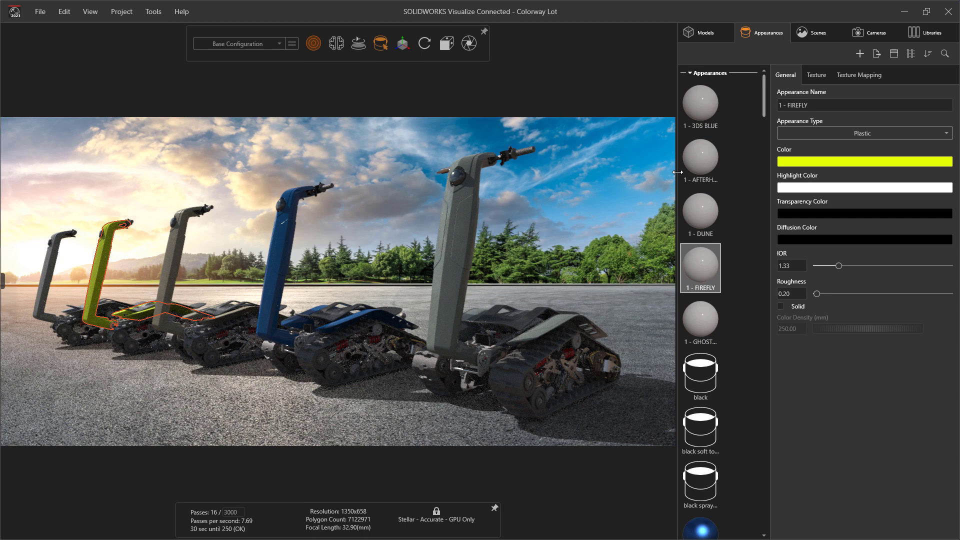
drag(700, 159, 55, 272)
click(15, 347)
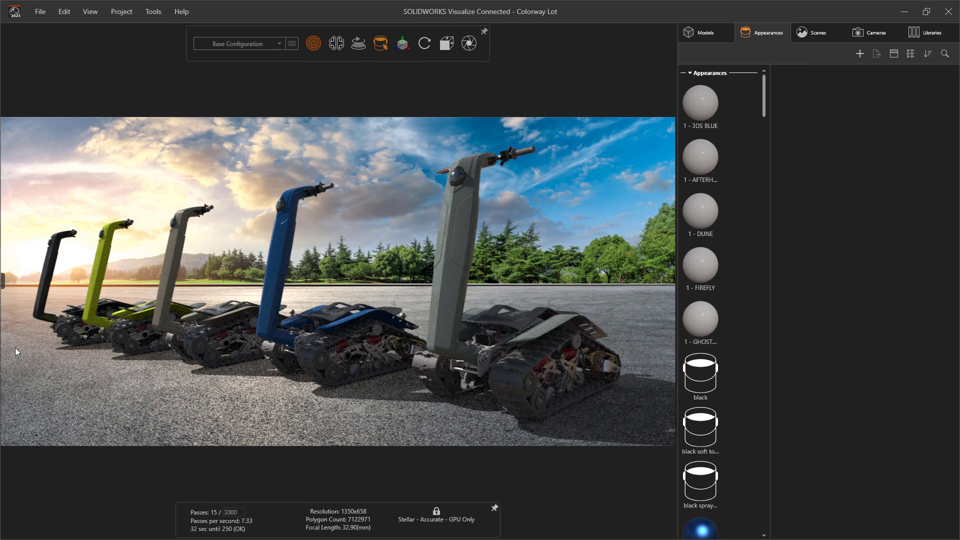
Step: Open the Output Viewer with the finished Forest Scene and Colorway renderings
click(149, 12)
click(103, 154)
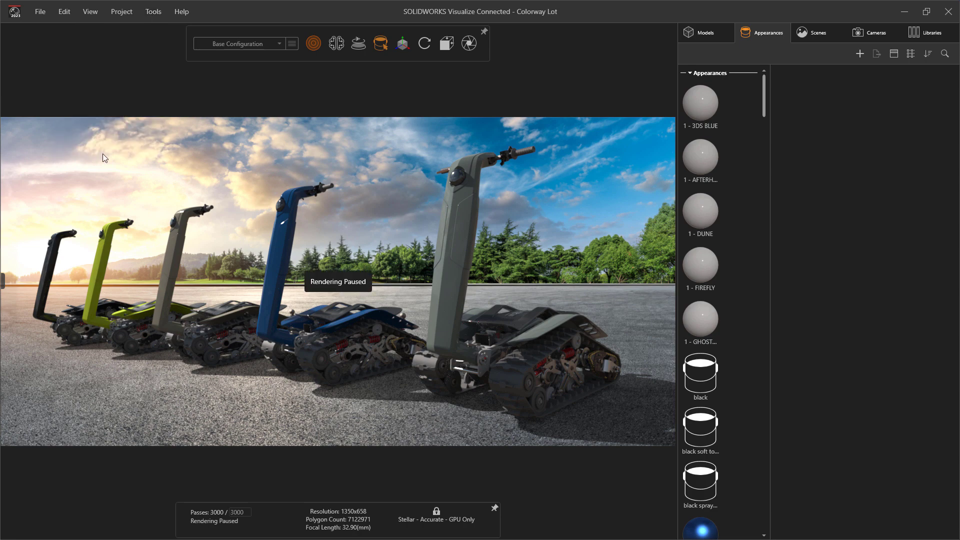
click(352, 163)
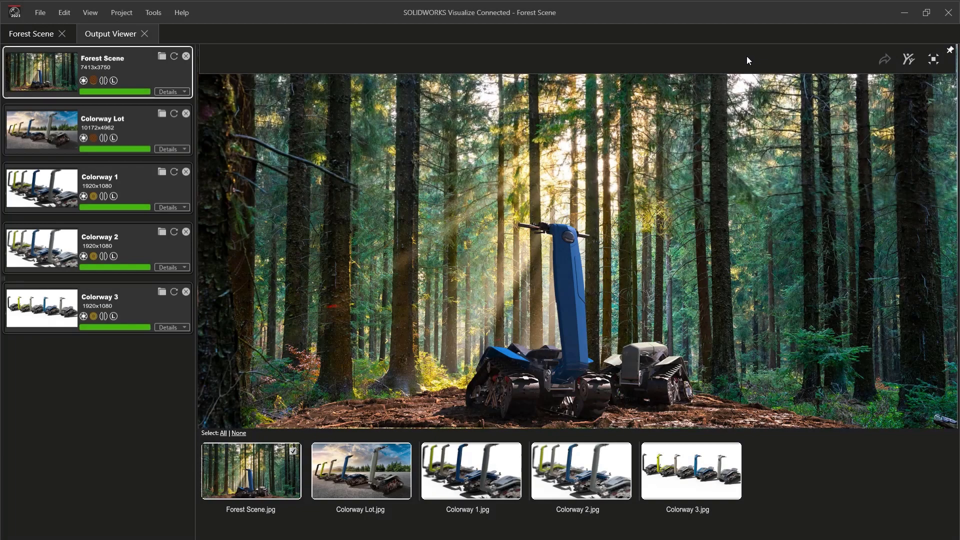
Step: Start publishing the Forest Scene rendering to 3DSwym as a Post in the Shredder community, titled "New Renderings!"
click(908, 59)
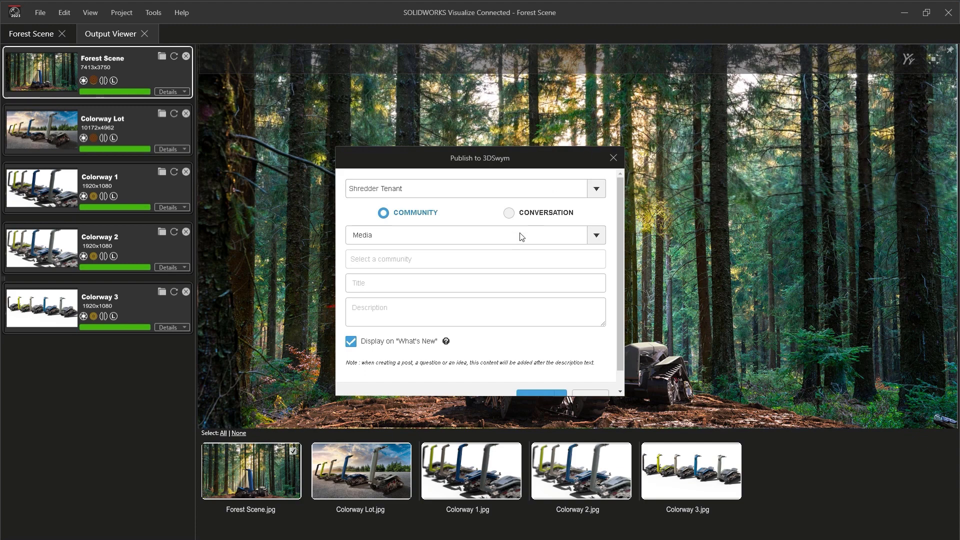
click(520, 236)
click(473, 292)
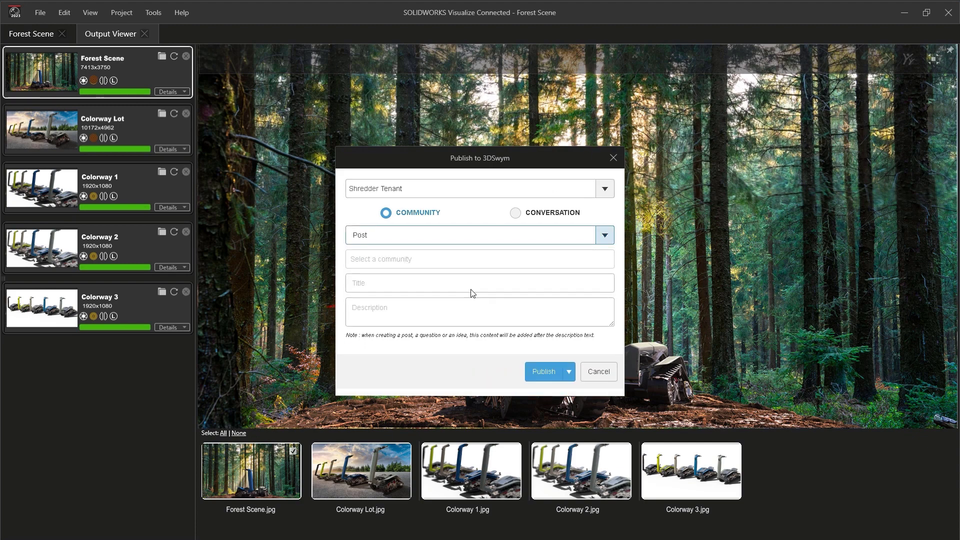
click(472, 262)
click(466, 278)
click(466, 283)
text(New Renderings!)
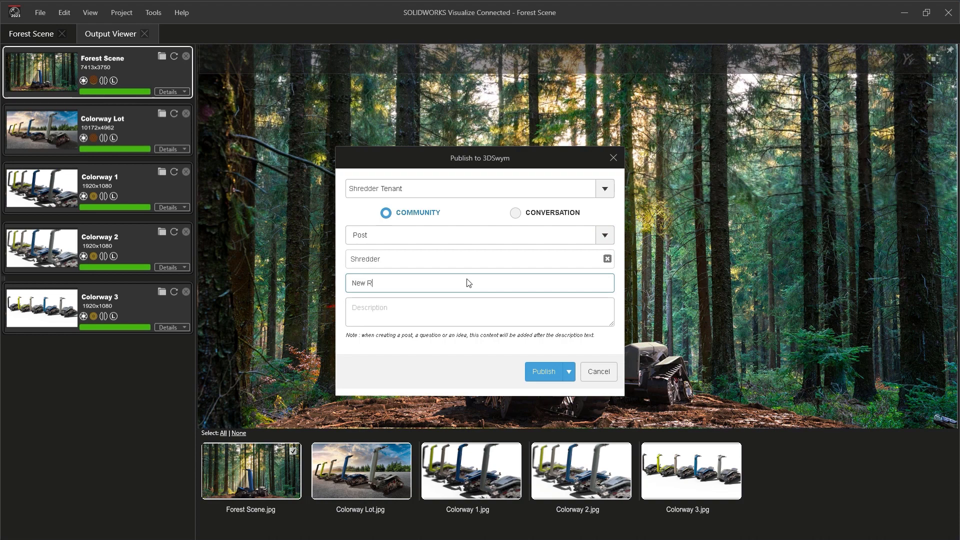
Step: Enter the post description "Hi All! Uploading some new renderings! Check them out and let me know what you think of them."
click(402, 314)
text(Hi All!)
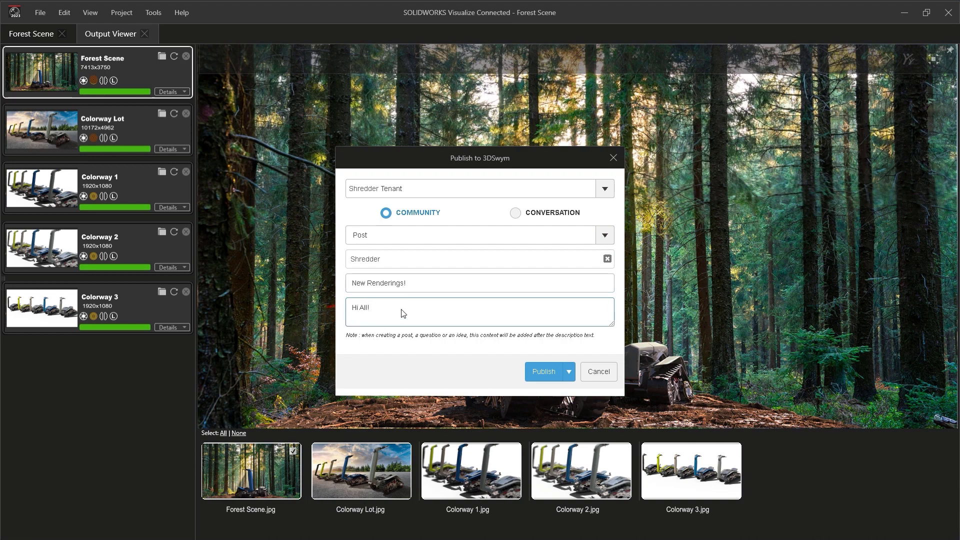
text( Uploading some new renderings! Check them out and let me know what you think of them.)
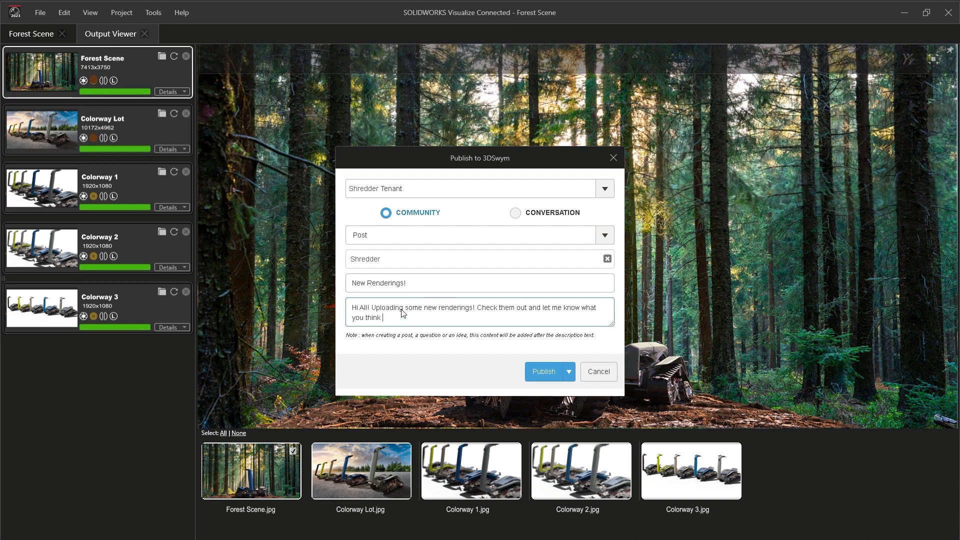